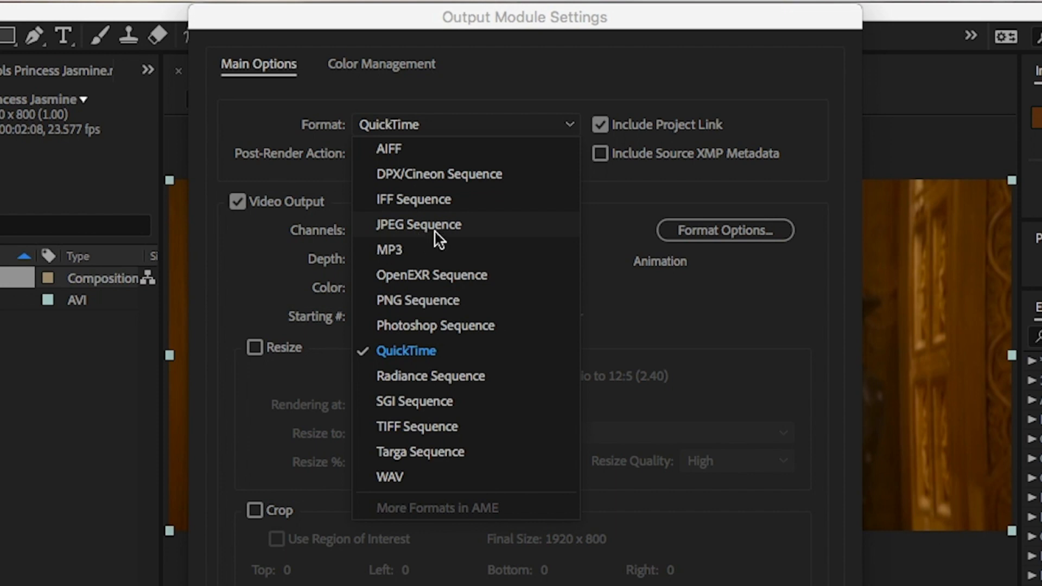
# Set the output module format to PNG Sequence with compression None and accept the output module settings
pyautogui.click(454, 306)
pyautogui.click(737, 231)
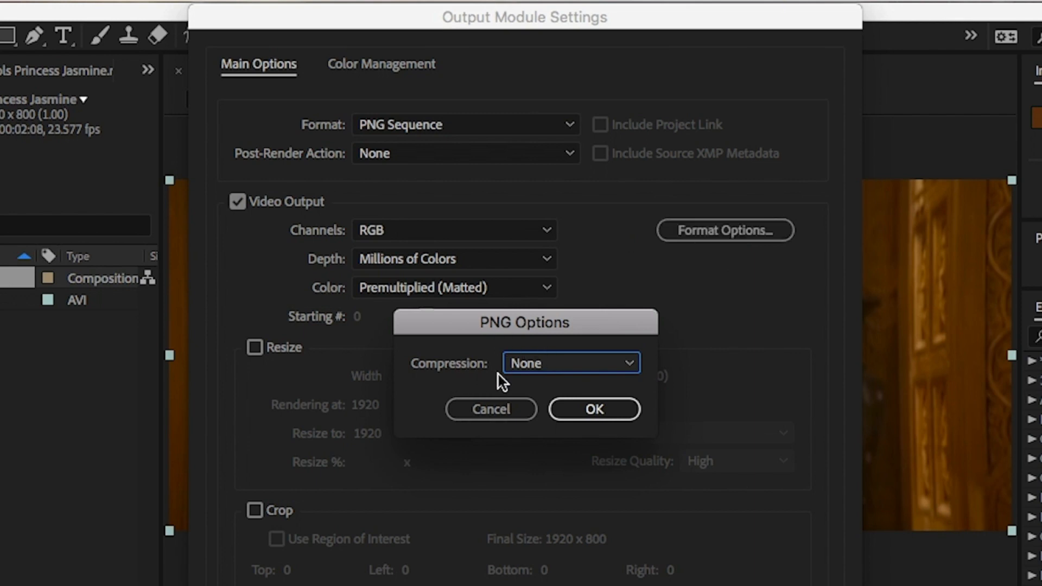
pyautogui.click(564, 365)
pyautogui.click(553, 387)
pyautogui.click(570, 366)
pyautogui.click(556, 388)
pyautogui.click(593, 410)
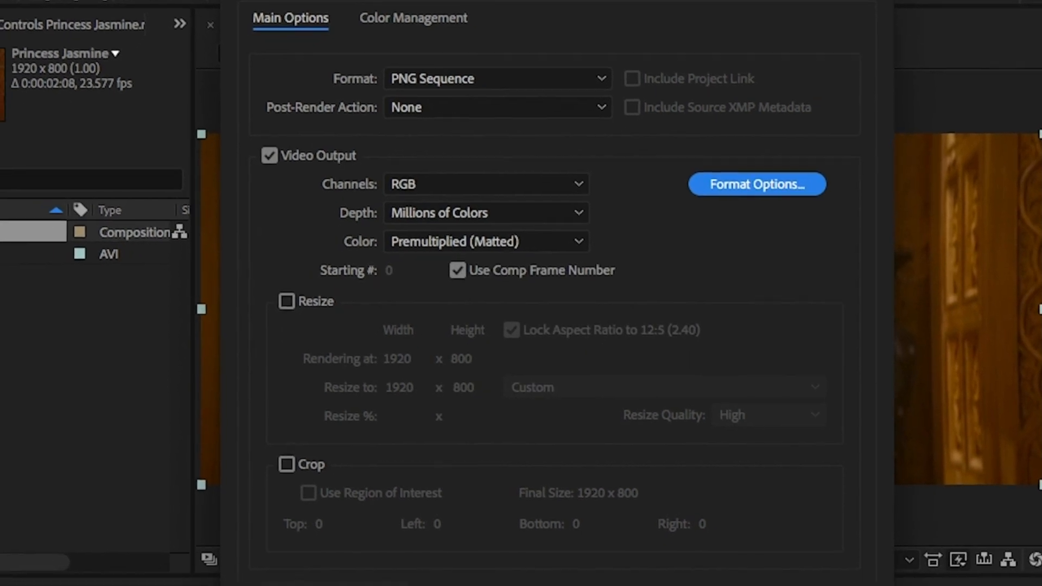
pyautogui.press('Return')
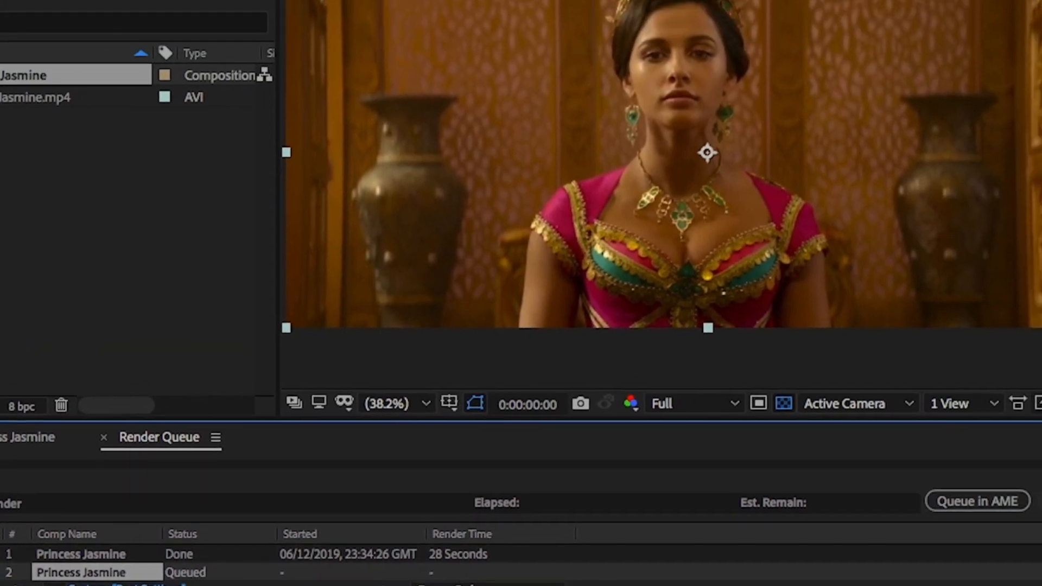
# Save the PNG output to the Image Sequence folder in a Princess Jasmine subfolder and render the queued composition
pyautogui.click(738, 513)
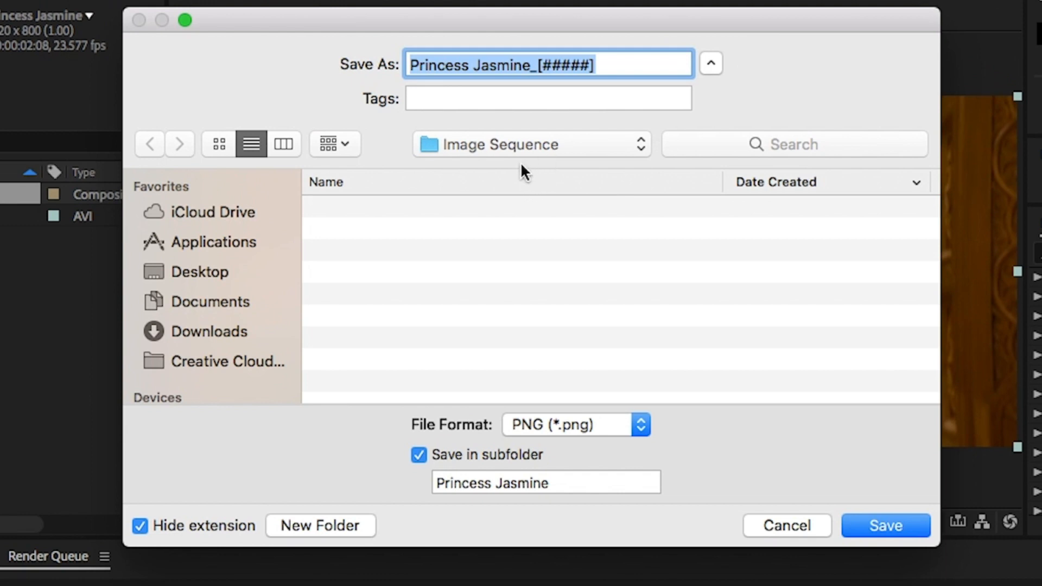
pyautogui.click(538, 148)
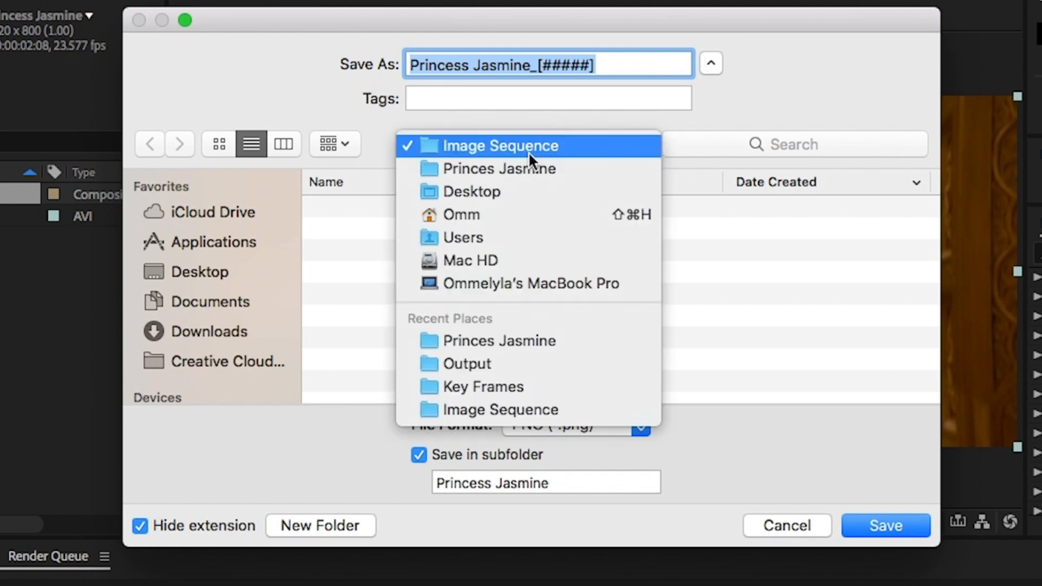
pyautogui.click(528, 152)
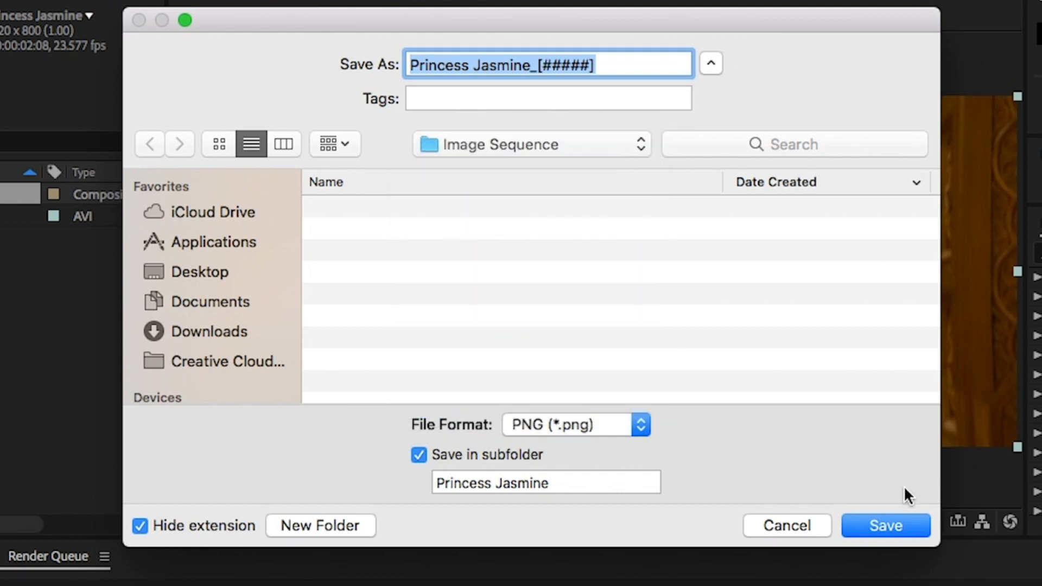
pyautogui.click(884, 533)
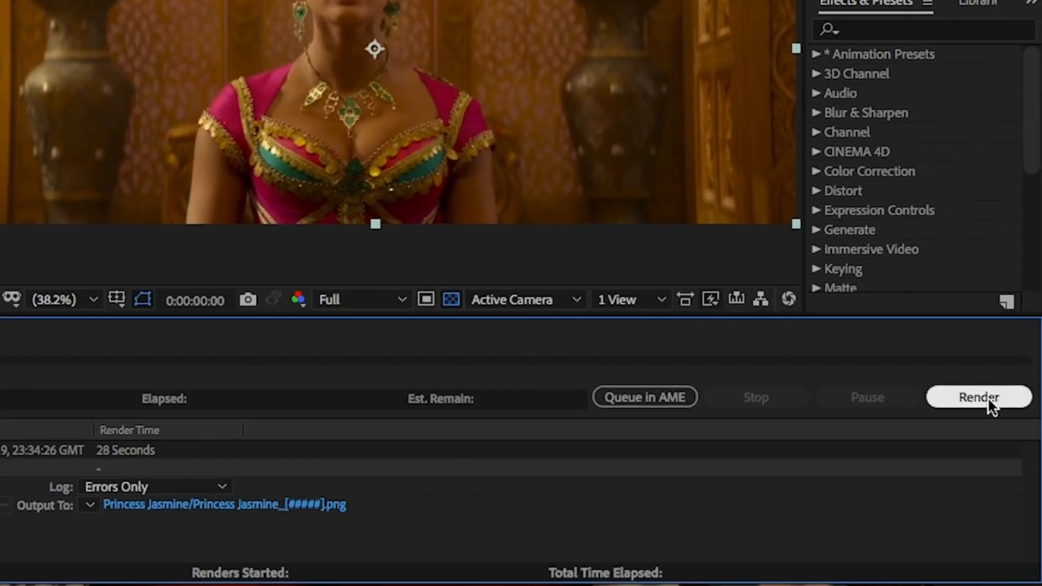
pyautogui.click(988, 397)
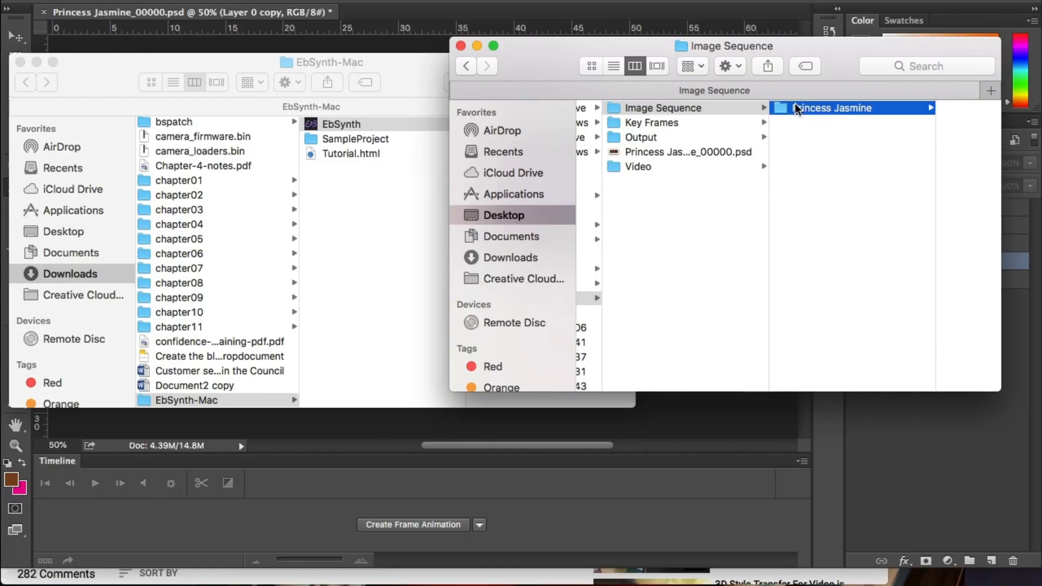
# In Finder, preview the rendered Princess Jasmine PNG frames one after another, starting from Princess Jasmine_00000.png
pyautogui.click(795, 104)
pyautogui.click(907, 104)
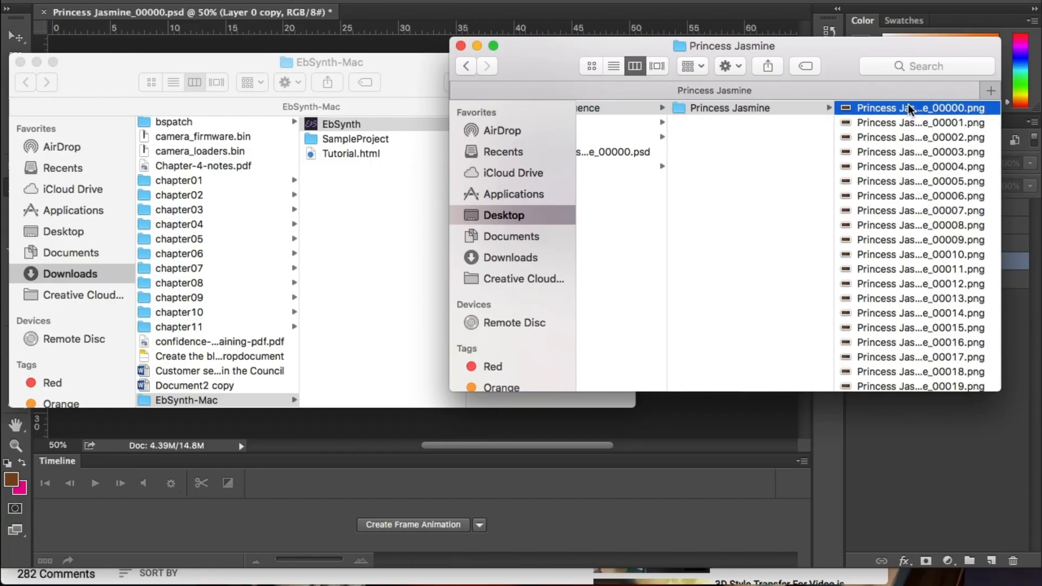
pyautogui.press('space')
pyautogui.press('Down')
pyautogui.press('Down')
pyautogui.press('Down')
pyautogui.press('Down')
pyautogui.press('Down')
pyautogui.press('Down')
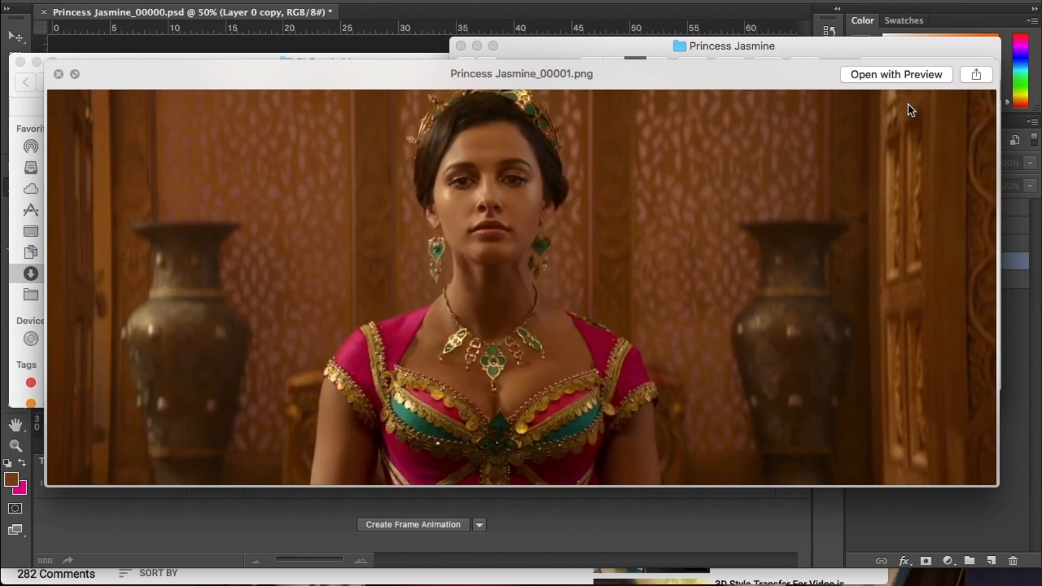
pyautogui.press('Down')
pyautogui.press('Down')
pyautogui.press('Down')
pyautogui.press('Down')
pyautogui.press('Down')
pyautogui.press('Down')
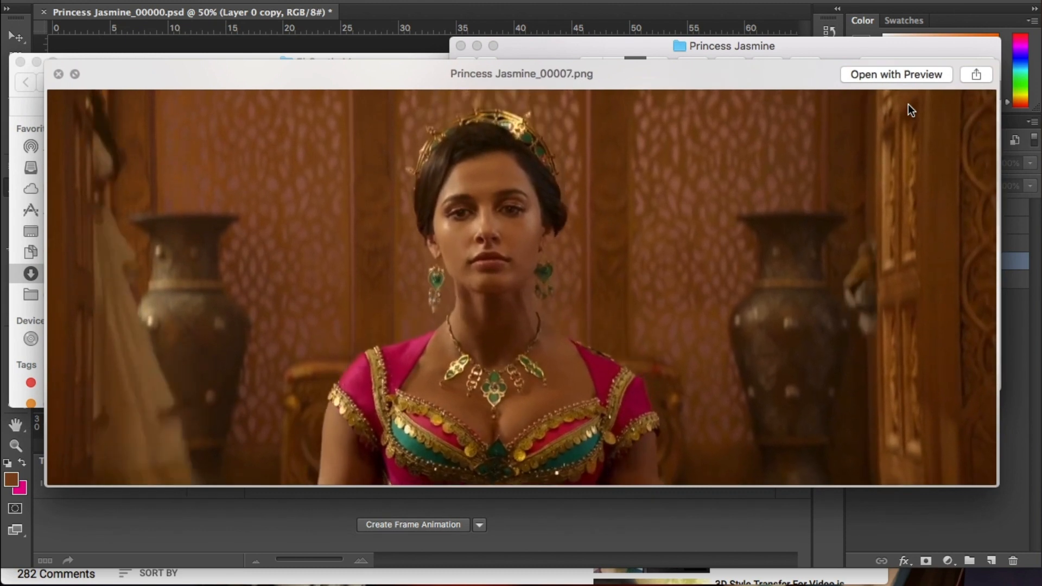
pyautogui.press('Down')
pyautogui.press('Down')
pyautogui.press('Down')
pyautogui.press('Down')
pyautogui.press('Down')
pyautogui.press('Down')
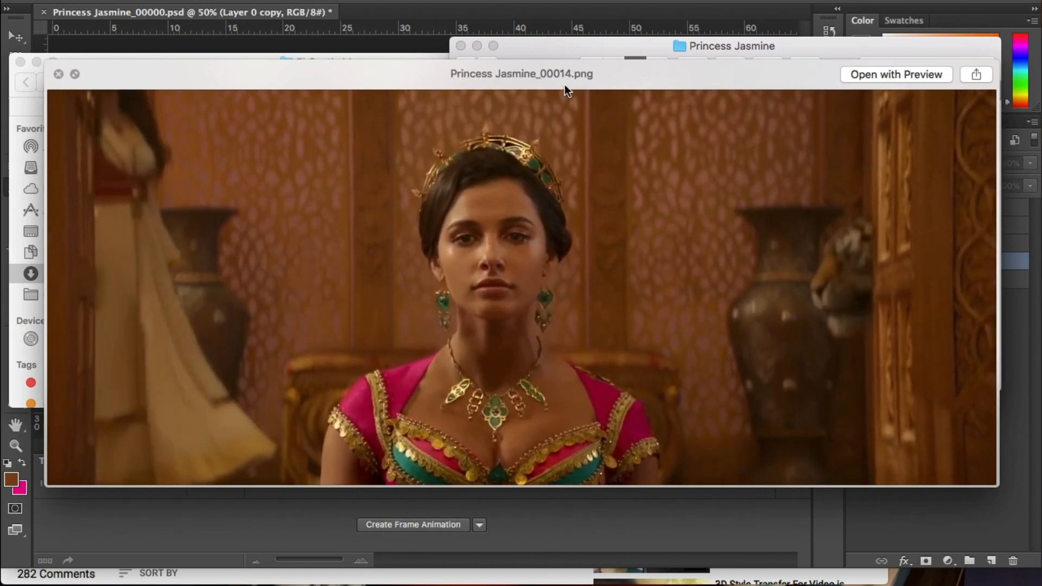
pyautogui.press('Down')
pyautogui.press('Down')
pyautogui.press('Down')
pyautogui.press('Down')
pyautogui.press('Down')
pyautogui.press('Down')
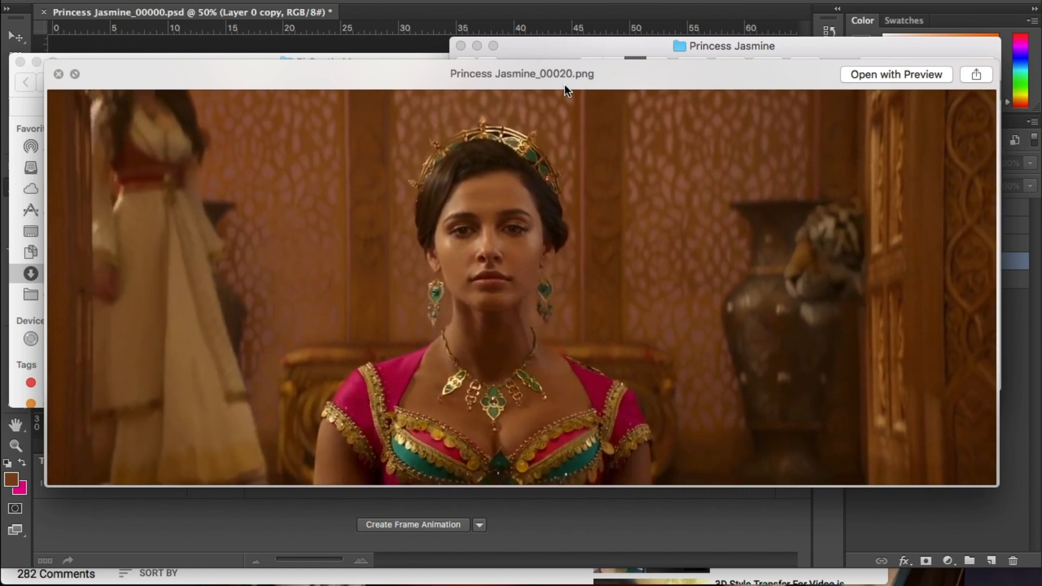
pyautogui.press('Down')
pyautogui.press('Down')
pyautogui.press('Down')
pyautogui.press('Down')
pyautogui.press('Down')
pyautogui.press('Down')
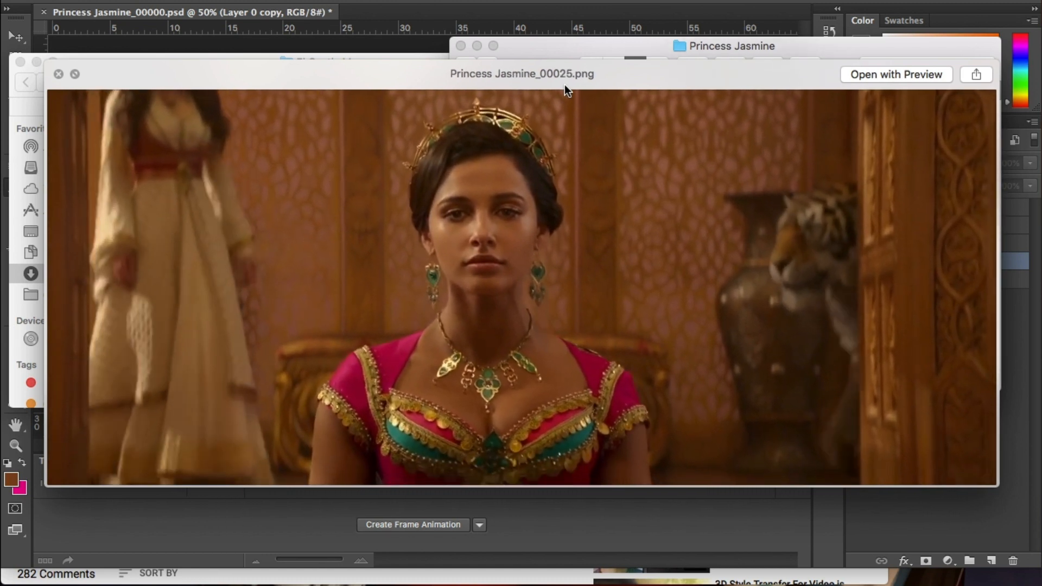
pyautogui.press('Down')
pyautogui.press('Down')
pyautogui.press('Down')
pyautogui.press('Down')
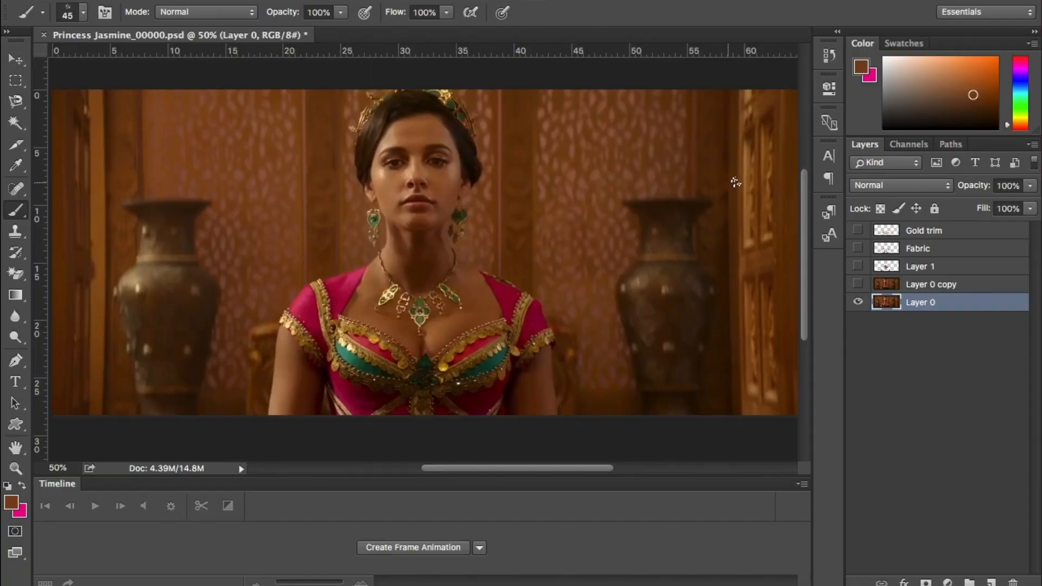
# In Photoshop, show the Fabric layer of Princess Jasmine_00000.psd and make it the active layer
pyautogui.click(858, 266)
pyautogui.click(858, 248)
pyautogui.click(923, 248)
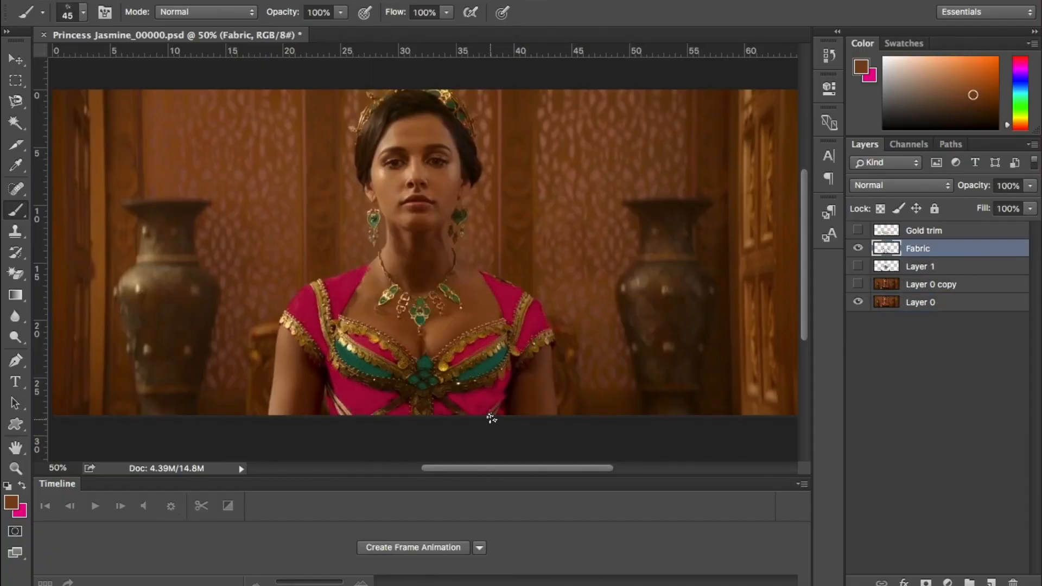
# Check the brush presets and set the foreground colour to a dark pink sampled from the dress fabric
pyautogui.click(83, 12)
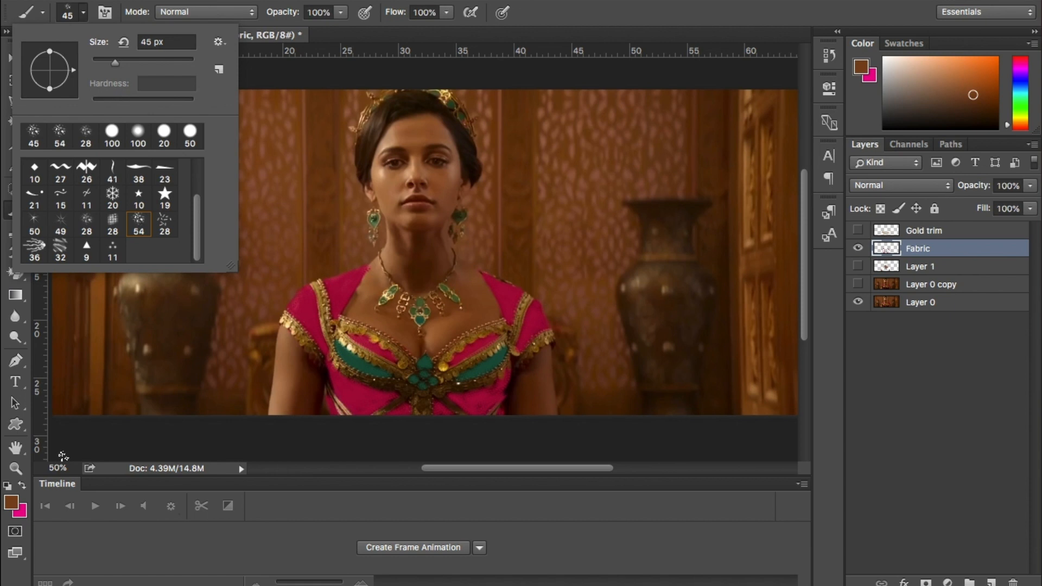
pyautogui.click(12, 503)
pyautogui.click(341, 297)
pyautogui.press('Return')
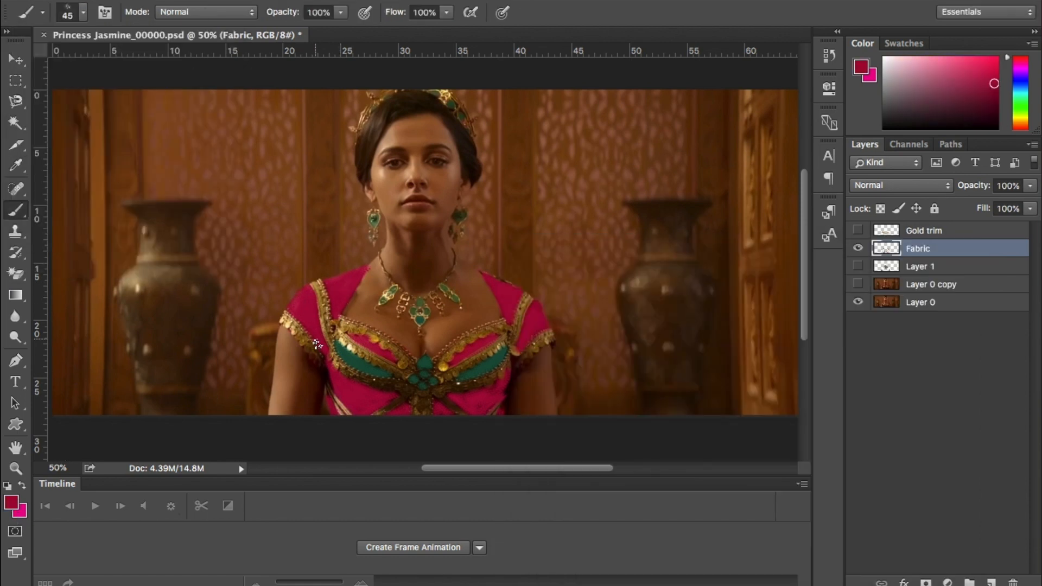
# Show the Gold trim layer and toggle the visibility of Layer 1 to compare the painted details
pyautogui.click(858, 231)
pyautogui.click(858, 266)
pyautogui.click(858, 266)
pyautogui.click(858, 266)
pyautogui.click(858, 266)
pyautogui.click(858, 266)
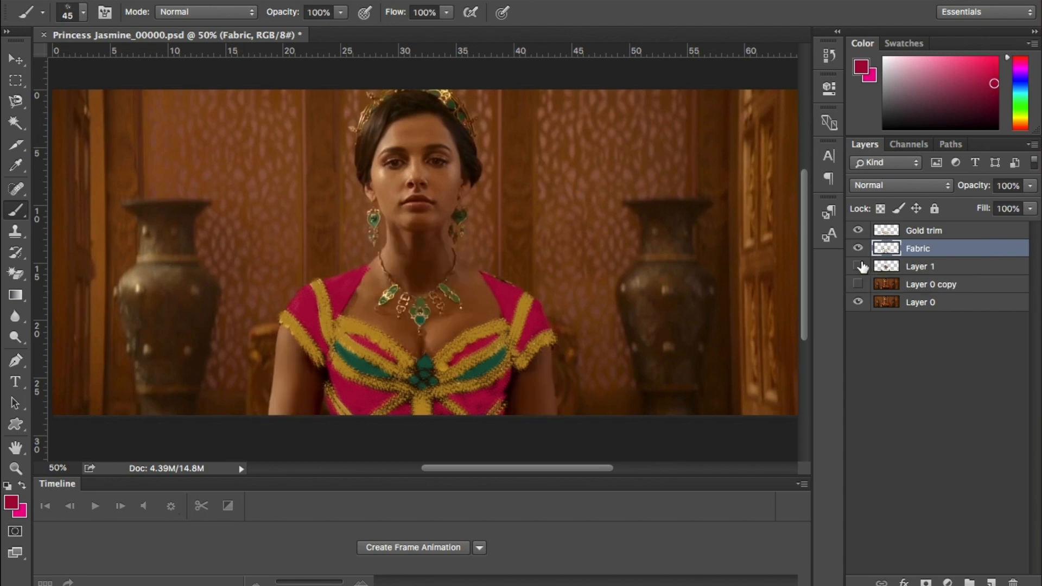
# Hide Layer 1, Fabric and Gold trim, and check the painted effect on Layer 0 copy
pyautogui.click(860, 266)
pyautogui.click(859, 248)
pyautogui.click(858, 230)
pyautogui.click(860, 285)
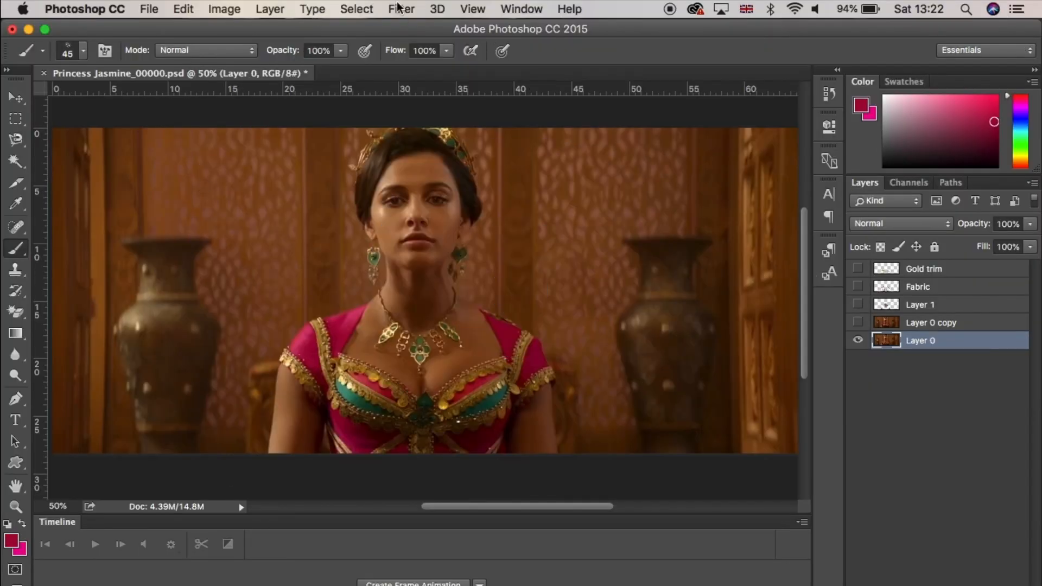
# Open the Filter Gallery for Layer 0 and fit the whole image in the preview
pyautogui.click(401, 8)
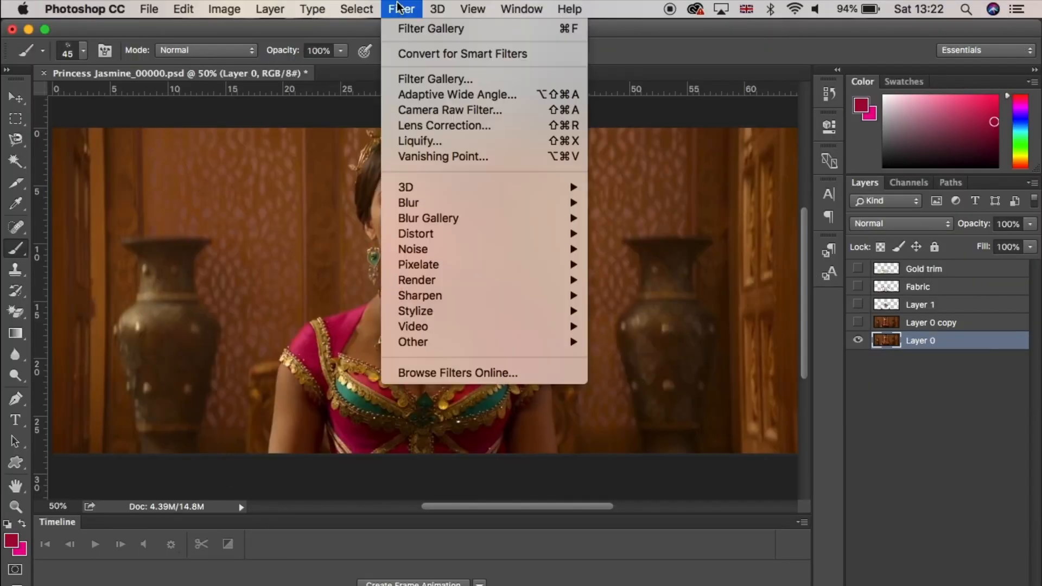
pyautogui.click(467, 80)
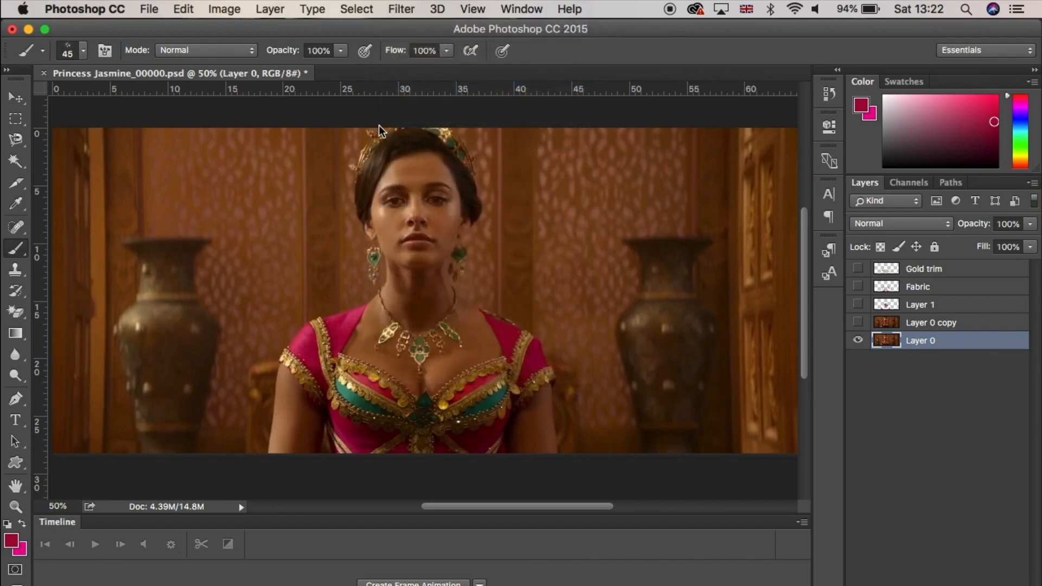
pyautogui.click(141, 579)
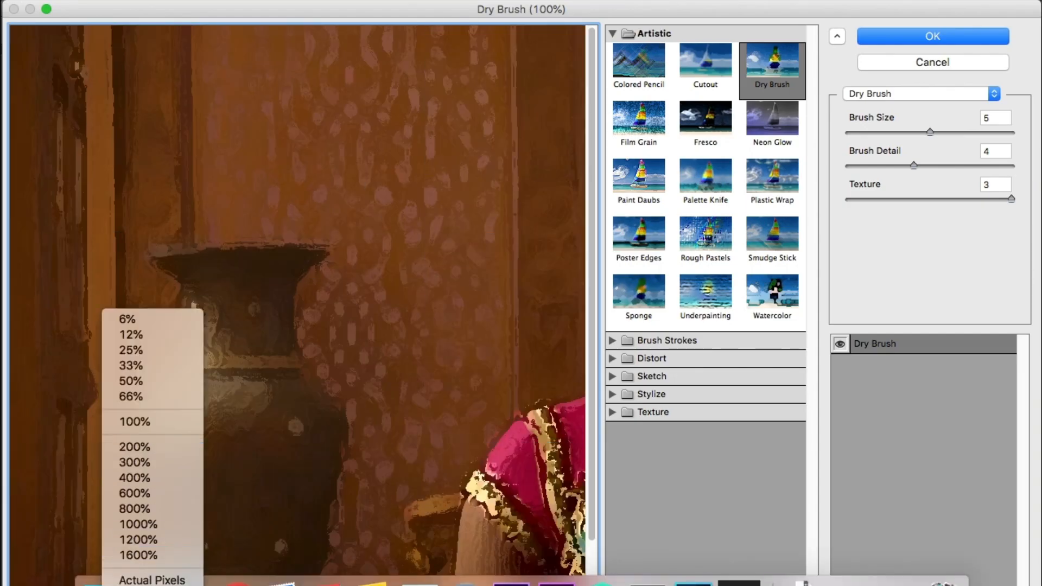
pyautogui.click(146, 585)
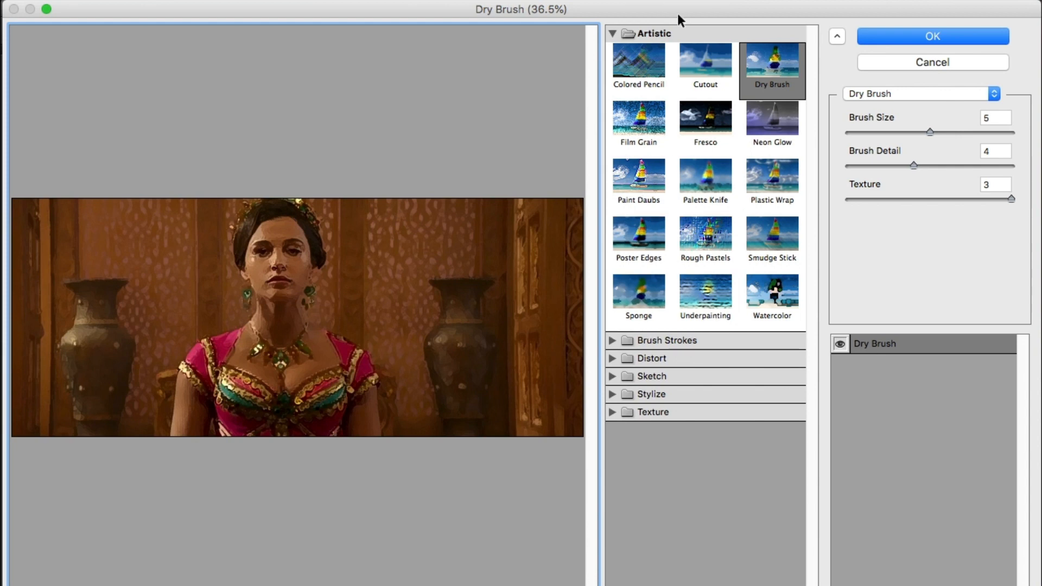
# Preview various Artistic and Brush Strokes filters on the image, including Paint Daubs, Poster Edges, Angled Strokes and Sprayed Strokes
pyautogui.click(689, 63)
pyautogui.click(642, 90)
pyautogui.click(639, 117)
pyautogui.click(639, 177)
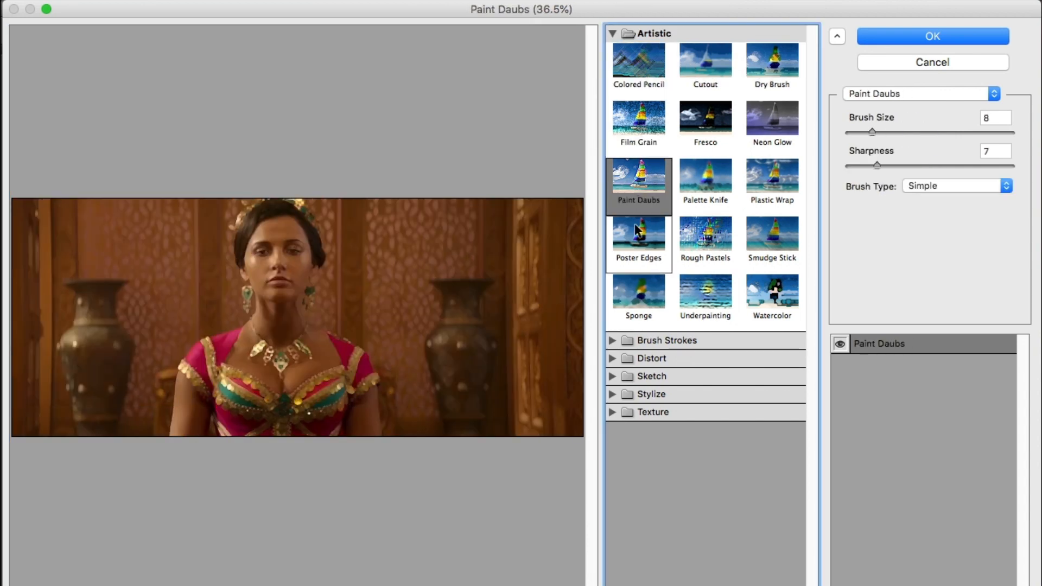
pyautogui.click(637, 231)
pyautogui.click(667, 341)
pyautogui.click(639, 370)
pyautogui.click(698, 377)
pyautogui.click(766, 372)
pyautogui.click(703, 374)
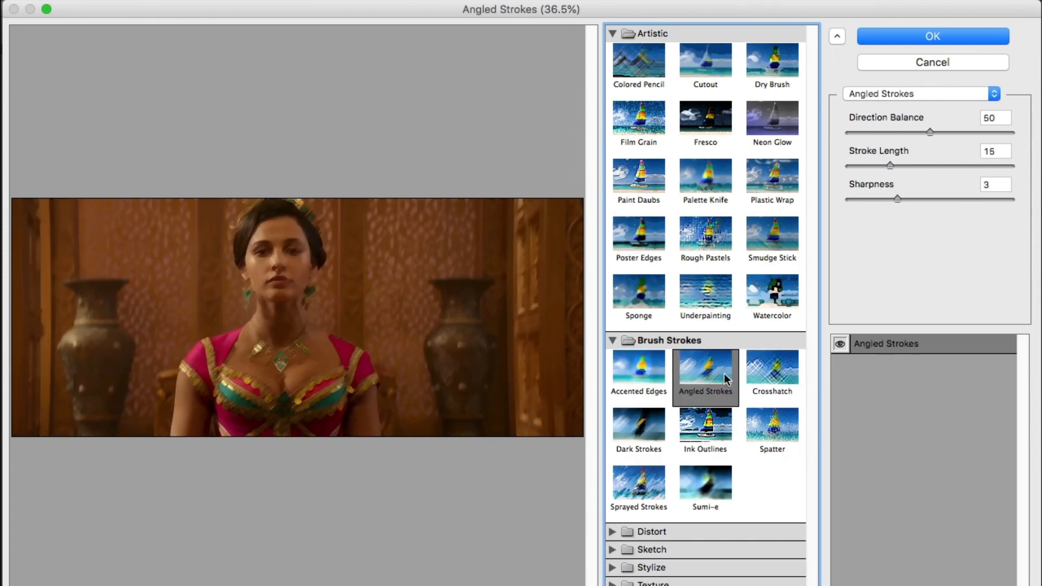
pyautogui.click(698, 441)
pyautogui.click(626, 447)
pyautogui.click(640, 488)
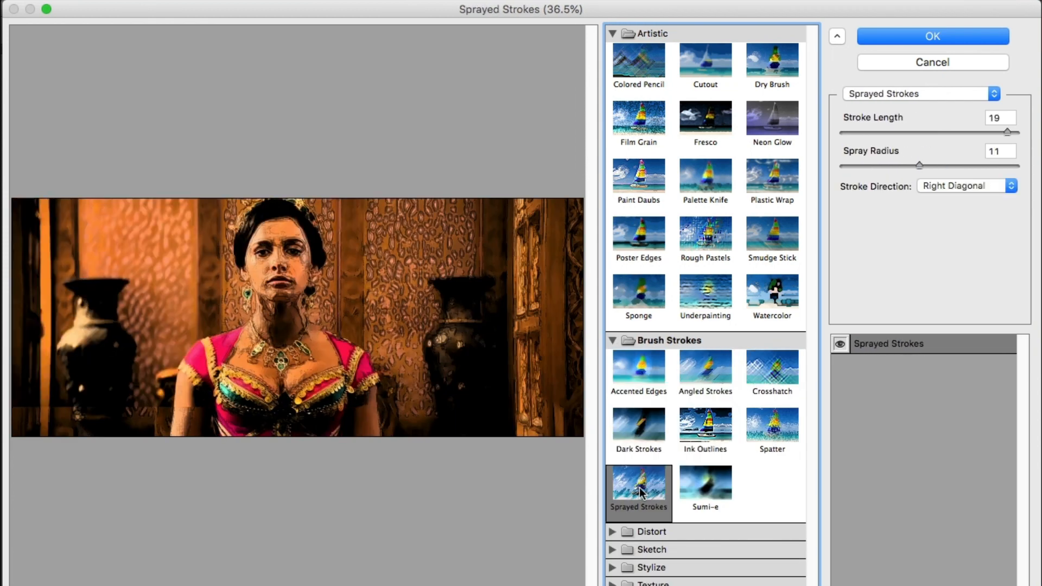
pyautogui.click(708, 487)
pyautogui.click(781, 438)
# Try the Dry Brush filter with Brush Size 8 and Brush Detail 6, adjust its Texture, and cancel the Filter Gallery
pyautogui.click(788, 76)
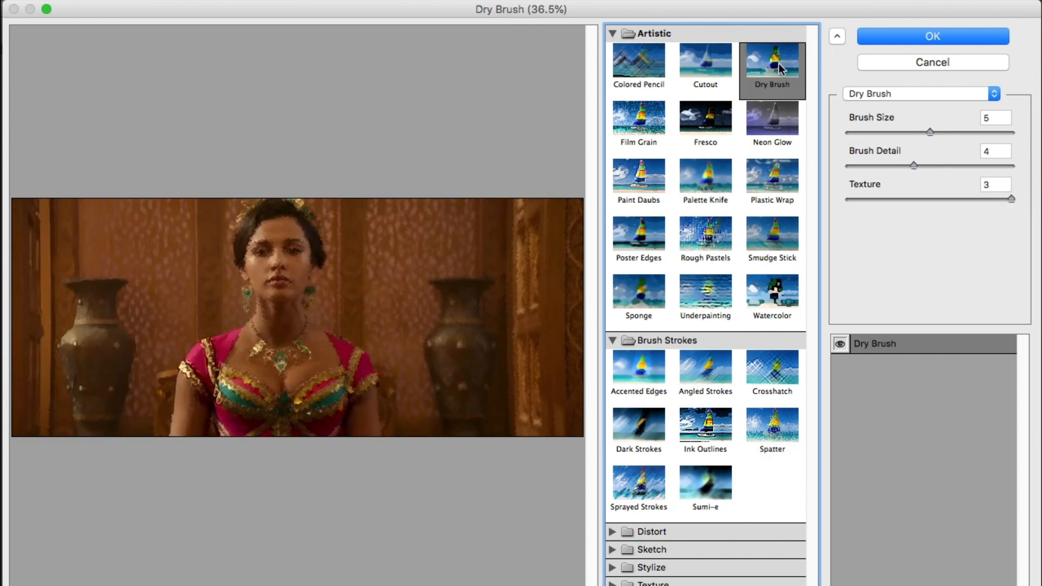
pyautogui.moveTo(914, 166)
pyautogui.mouseDown()
pyautogui.moveTo(964, 164)
pyautogui.moveTo(882, 166)
pyautogui.moveTo(943, 169)
pyautogui.mouseUp()
pyautogui.moveTo(931, 132); pyautogui.dragTo(990, 129)
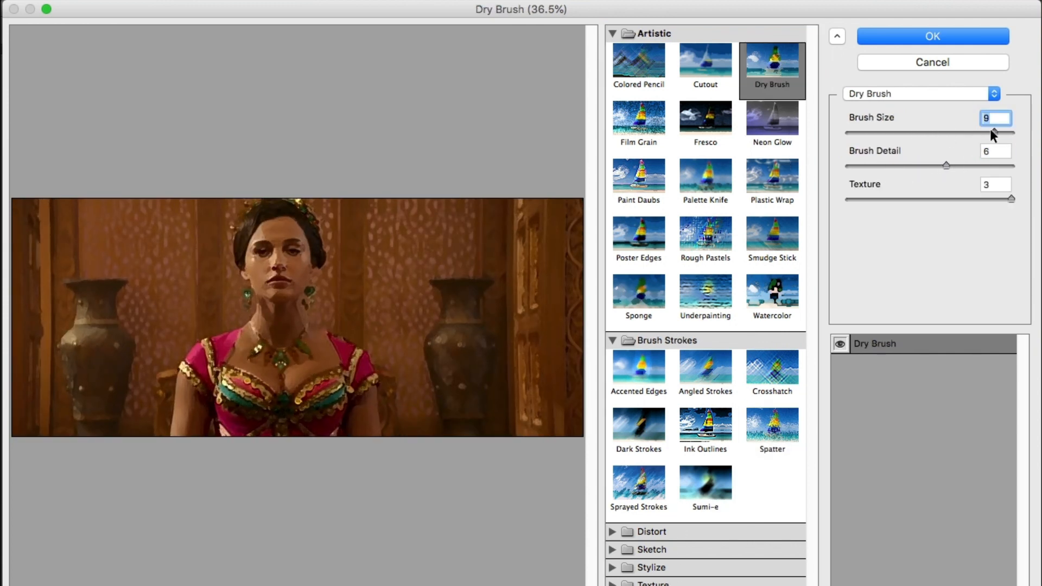
pyautogui.moveTo(1012, 199); pyautogui.dragTo(884, 205)
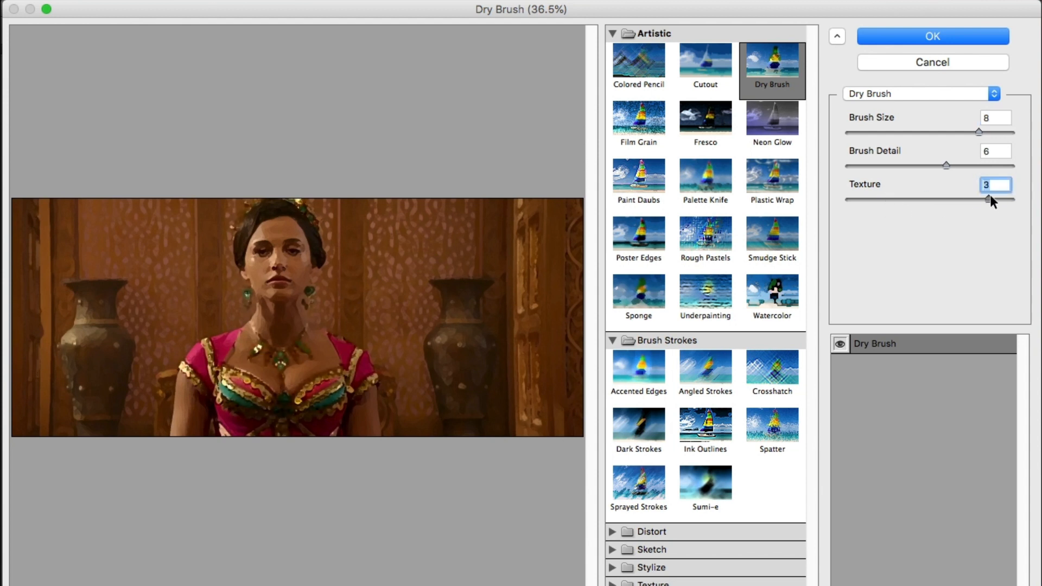
pyautogui.click(978, 63)
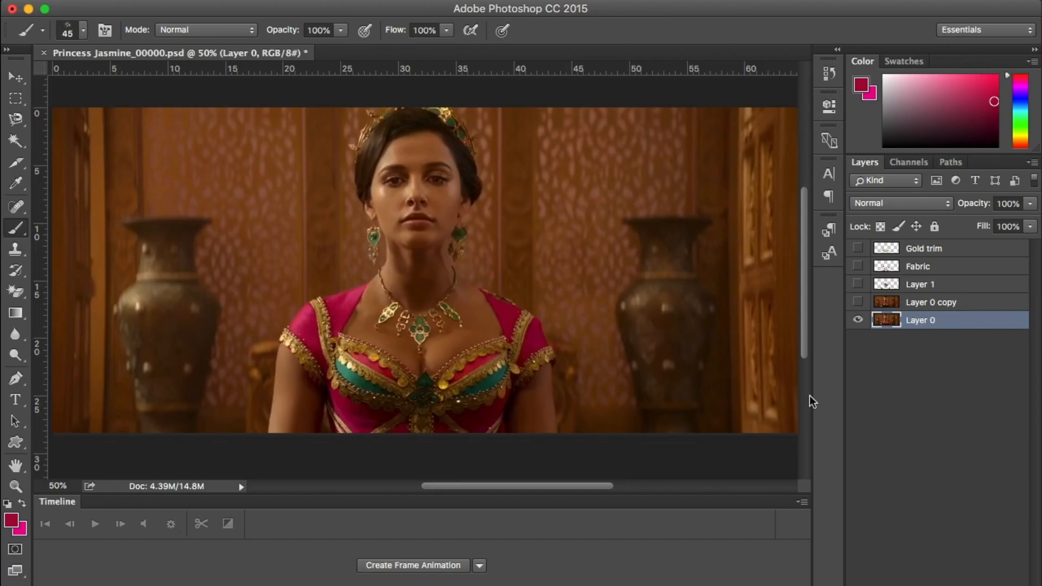
# Select the painted Layer 0 copy and make it visible
pyautogui.click(923, 310)
pyautogui.click(860, 303)
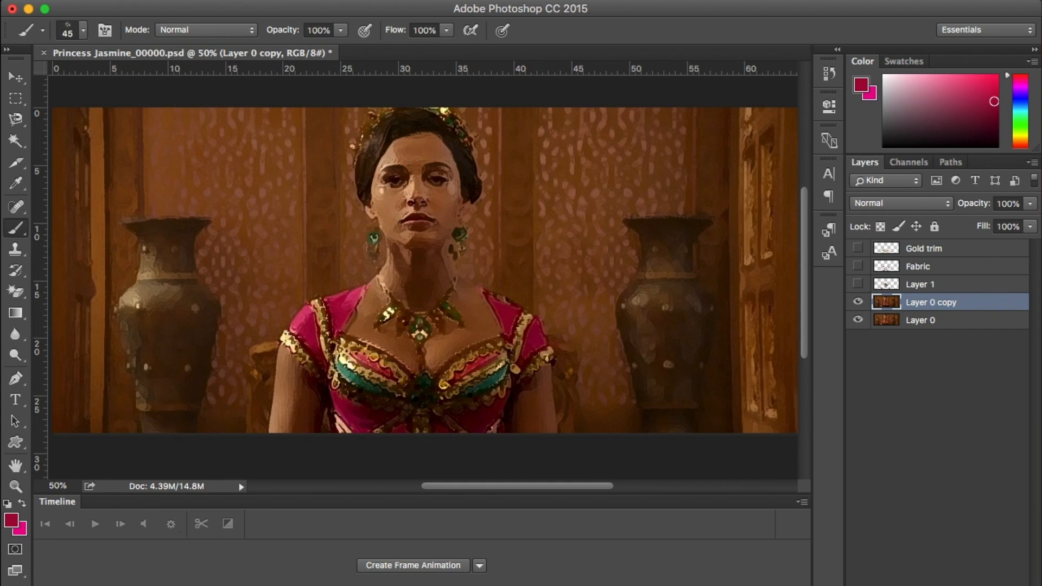
# Try saving the painted frame as Princess Jasmine_00000 in PNG format, check the Key Frames folder's contents, and cancel the save
pyautogui.click(140, 0)
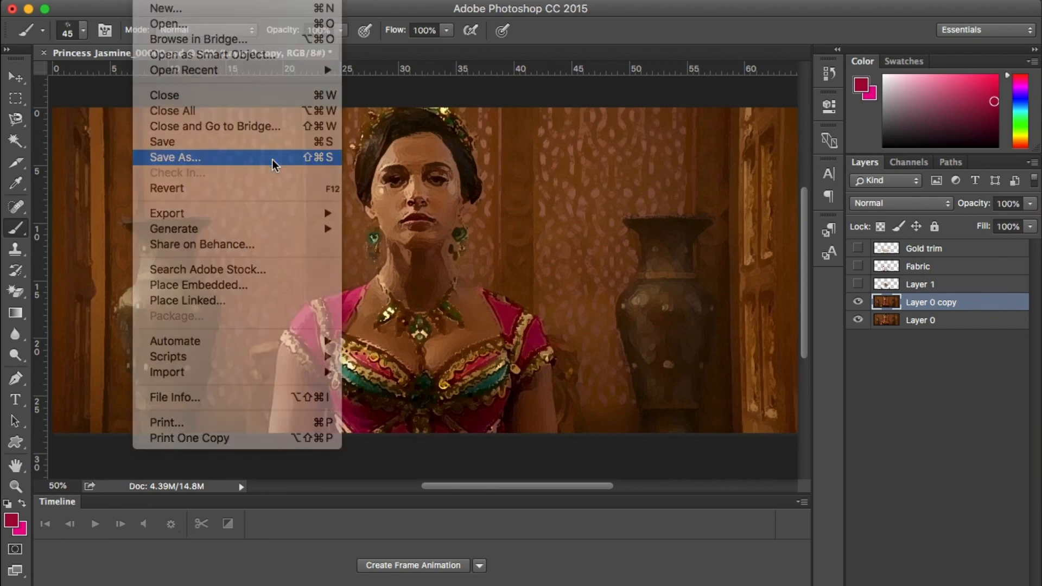
pyautogui.click(260, 161)
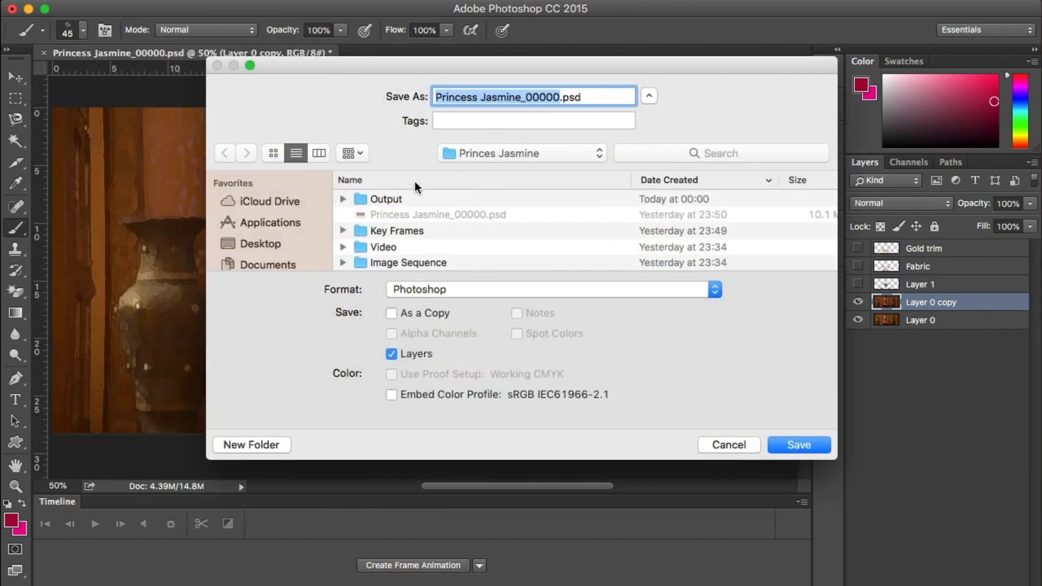
pyautogui.click(361, 233)
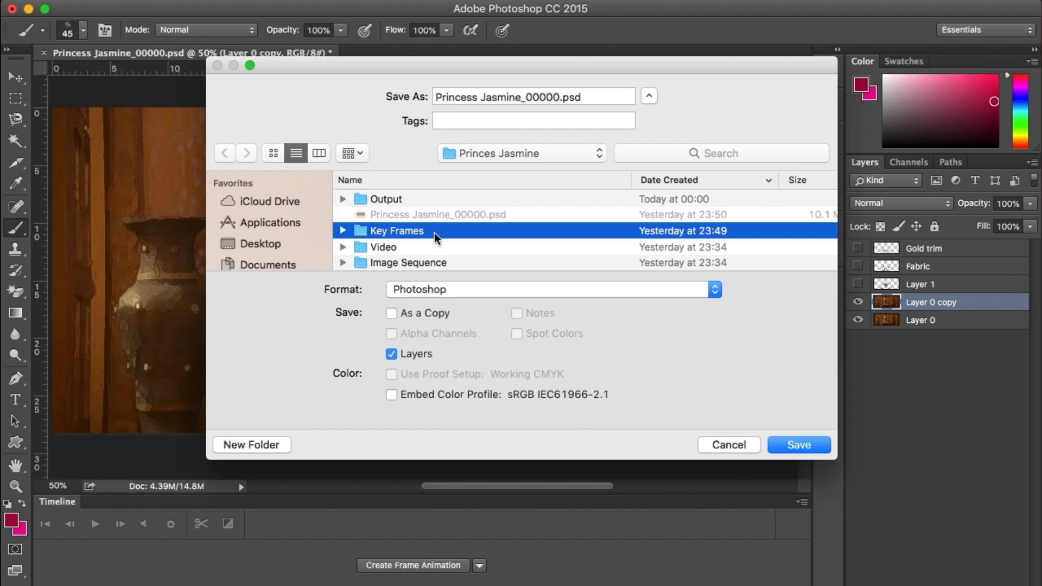
pyautogui.click(343, 231)
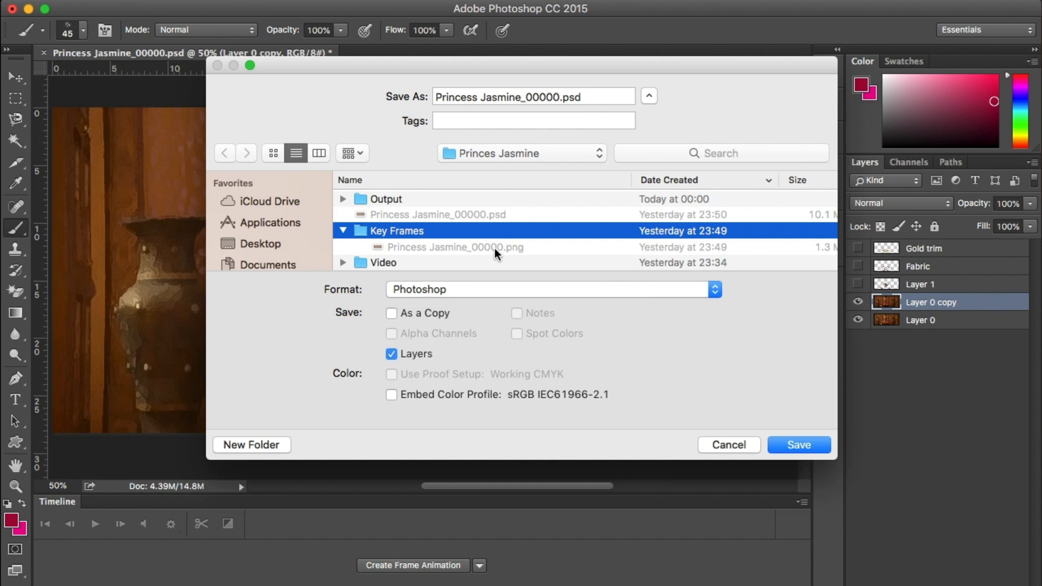
pyautogui.moveTo(440, 97); pyautogui.dragTo(578, 114)
pyautogui.moveTo(434, 97); pyautogui.dragTo(563, 101)
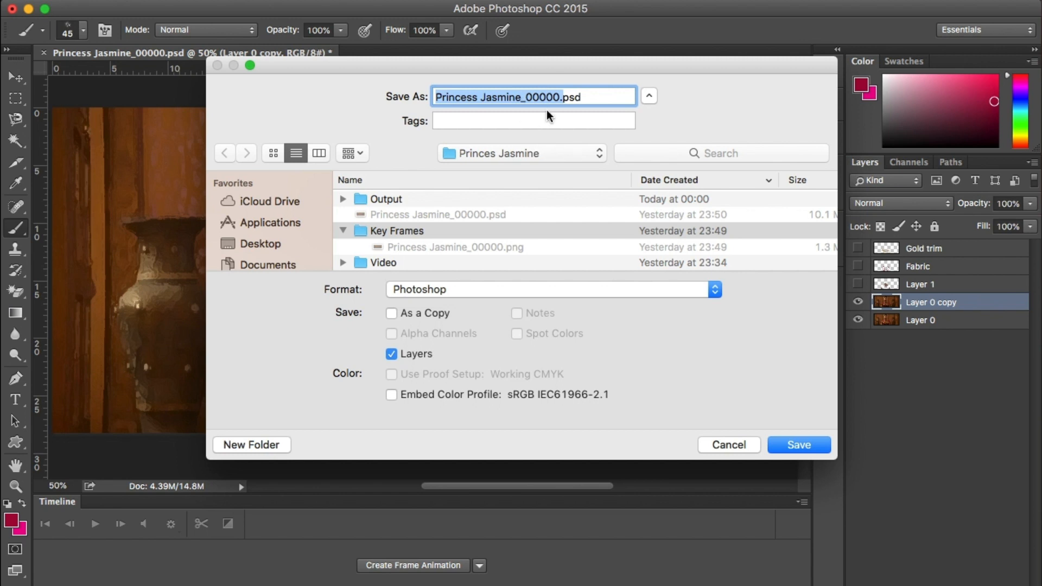
pyautogui.click(500, 290)
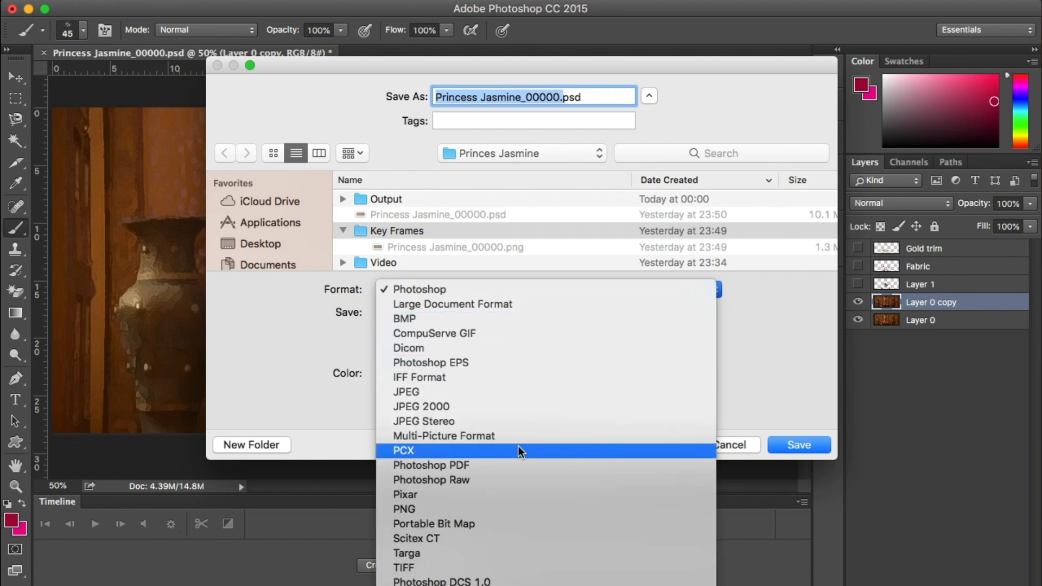
pyautogui.click(513, 510)
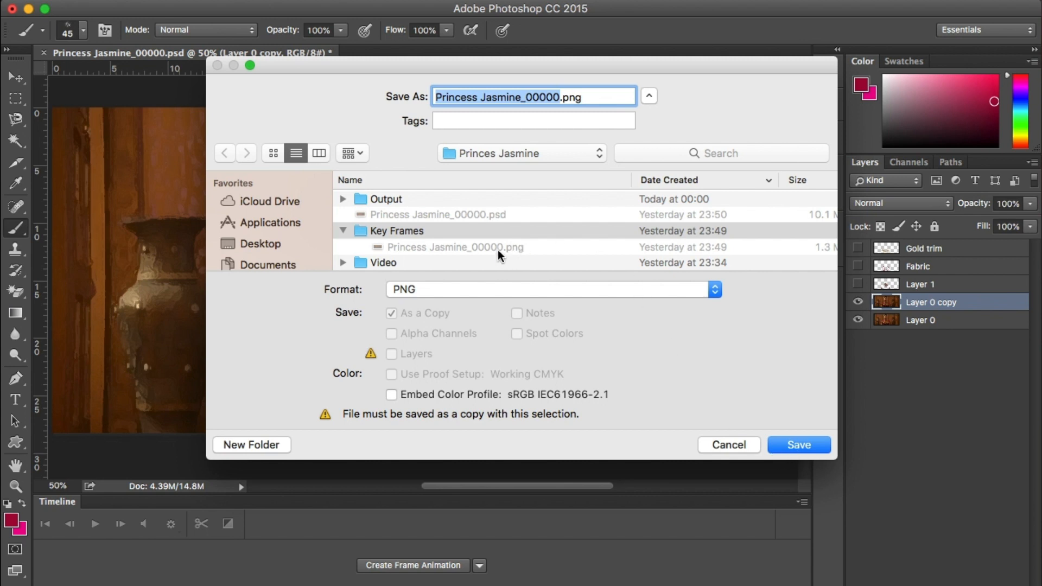
pyautogui.click(737, 445)
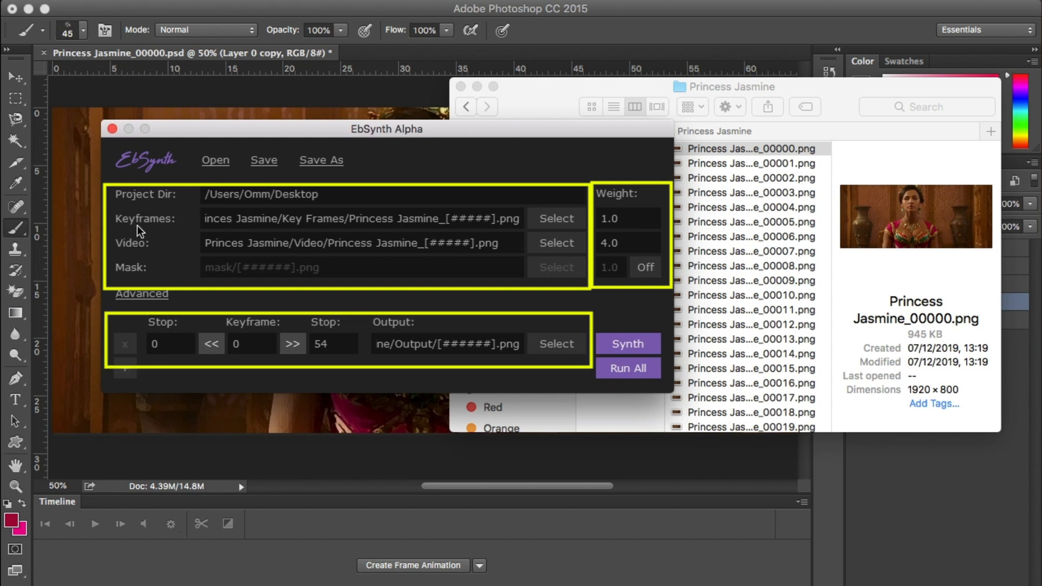
# Switch to EbSynth, place its window beside the Finder window, and show the contents of the Key Frames folder in Finder
pyautogui.moveTo(577, 145); pyautogui.dragTo(478, 147)
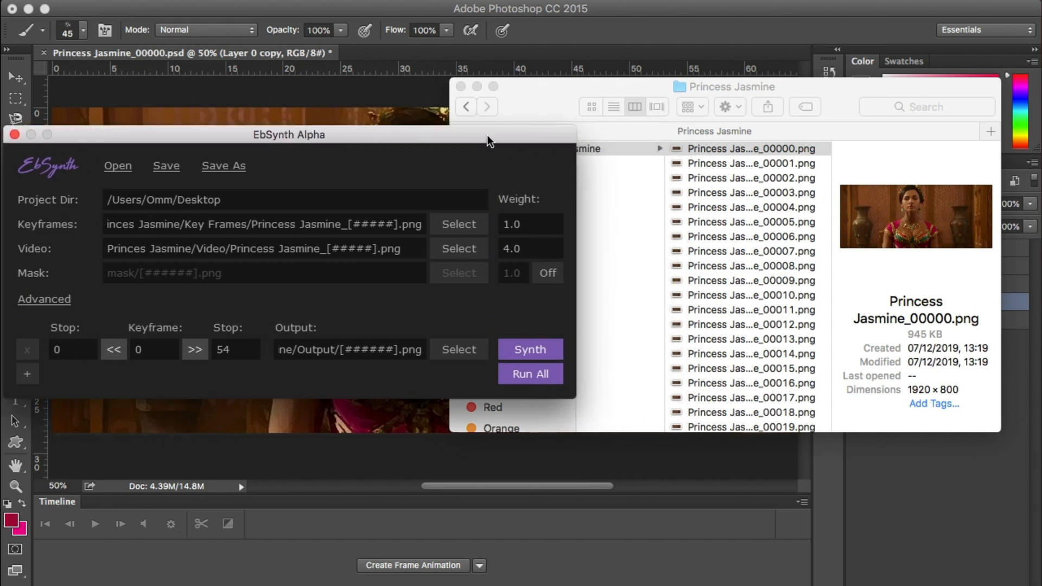
pyautogui.moveTo(642, 88); pyautogui.dragTo(780, 84)
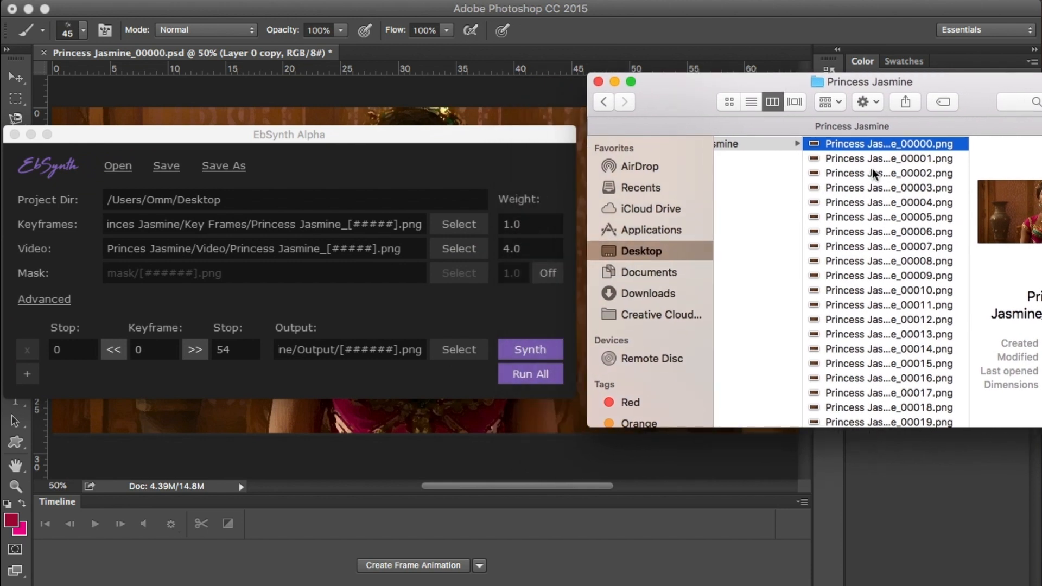
pyautogui.hscroll(-5, 872, 174)
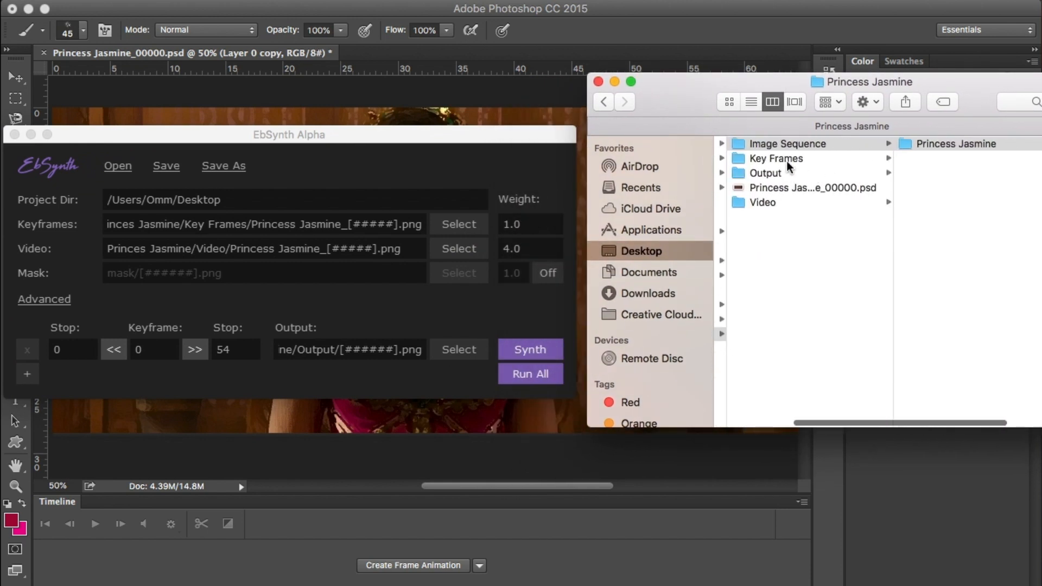
pyautogui.click(787, 163)
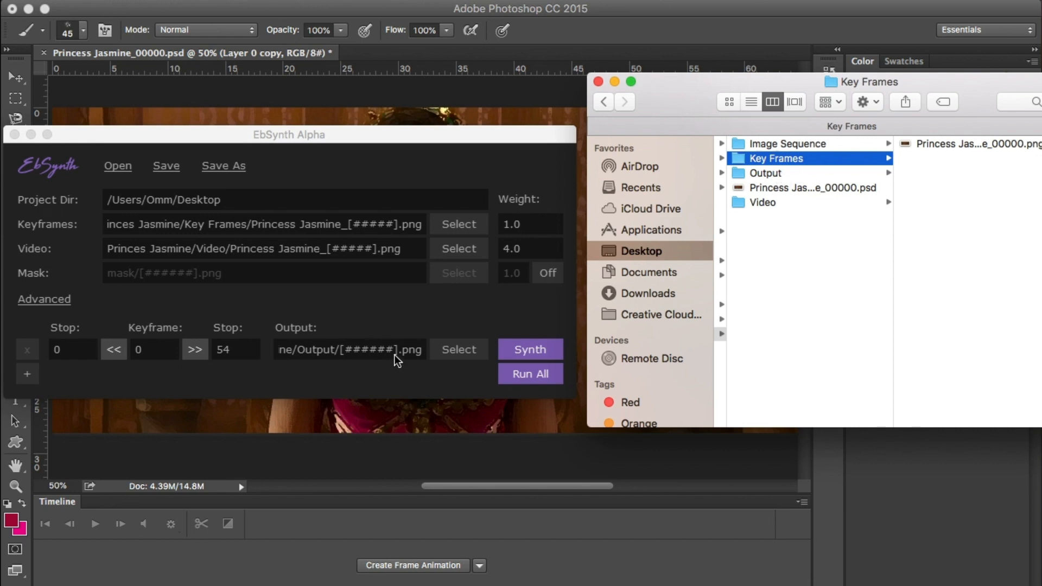
# Choose Princess Jasmine_00000.png from the Key Frames folder as the keyframe source in EbSynth
pyautogui.click(458, 224)
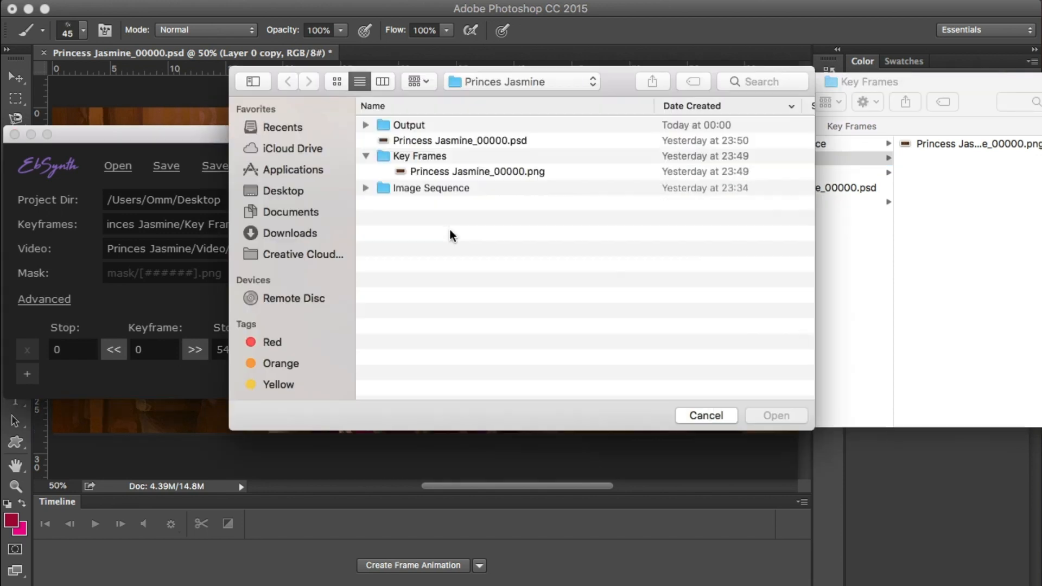
pyautogui.click(425, 176)
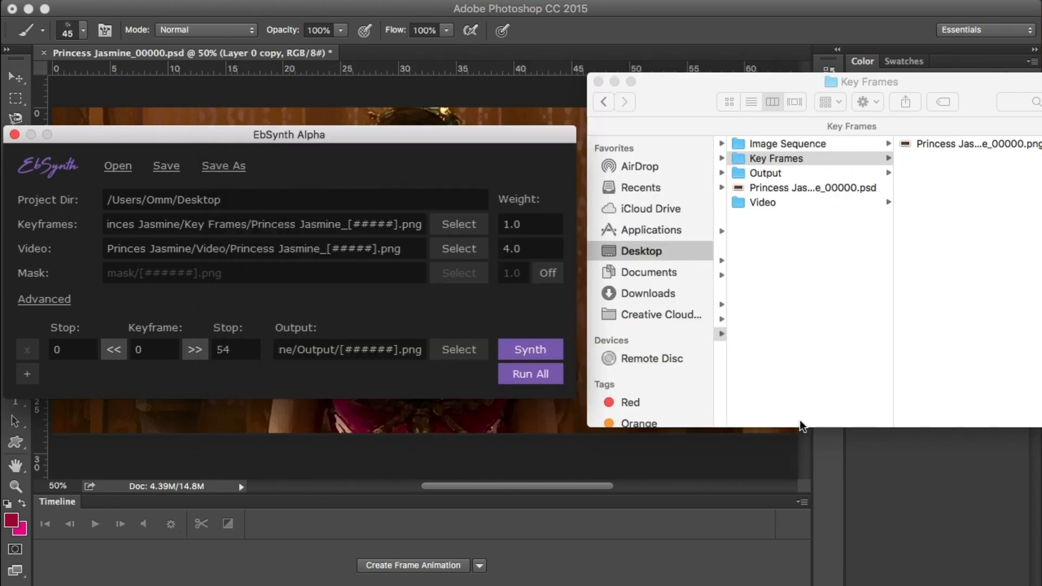
pyautogui.click(459, 251)
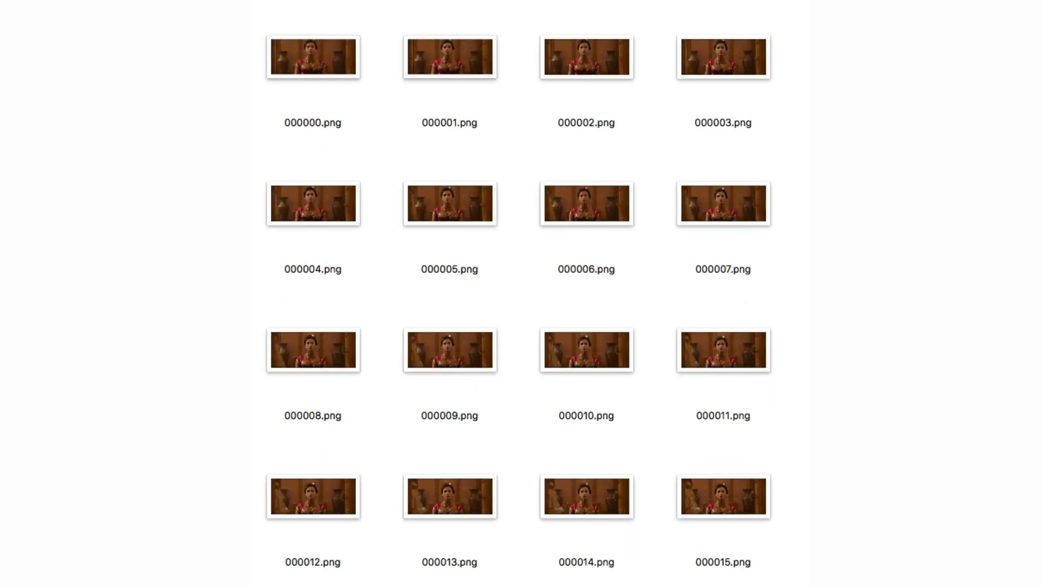
pyautogui.press('super+plus')
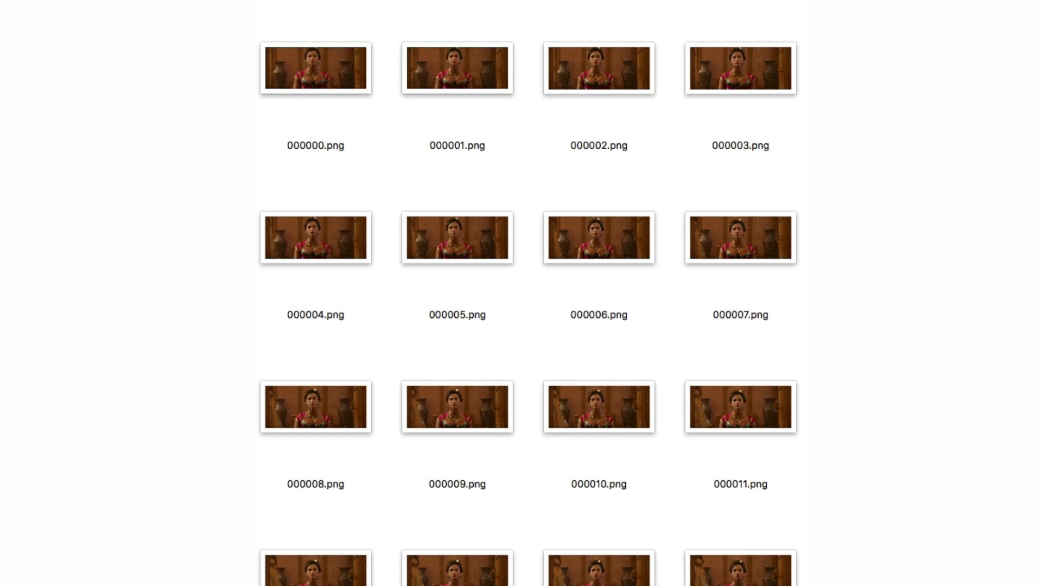
pyautogui.press('super+plus')
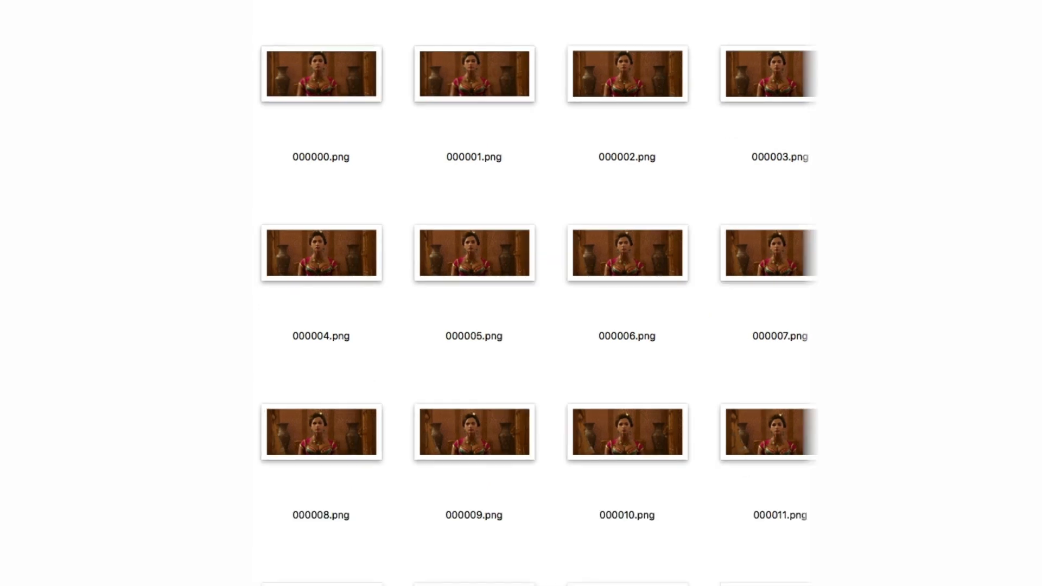
pyautogui.press('super+plus')
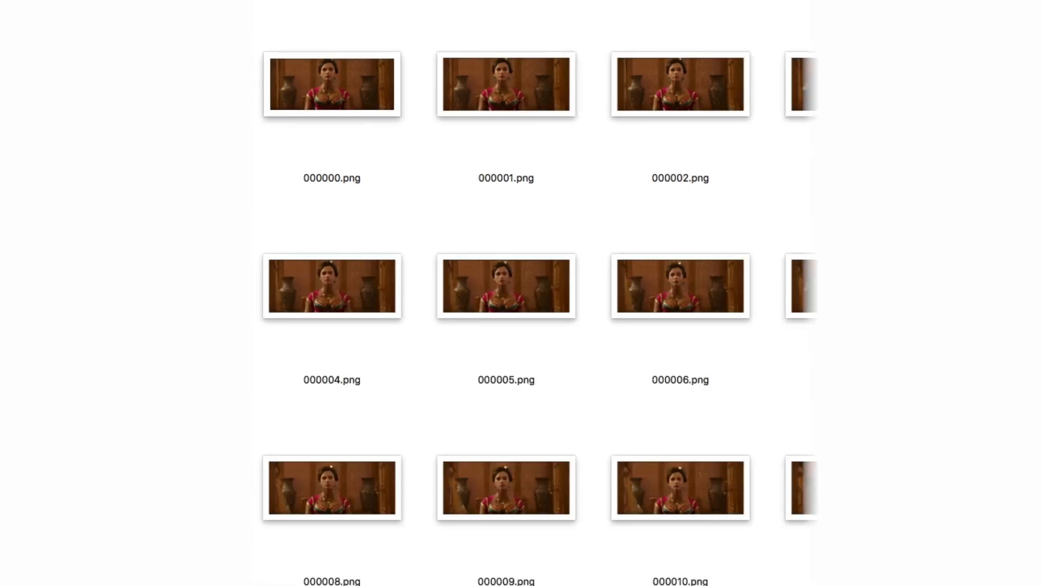
pyautogui.press('super+plus')
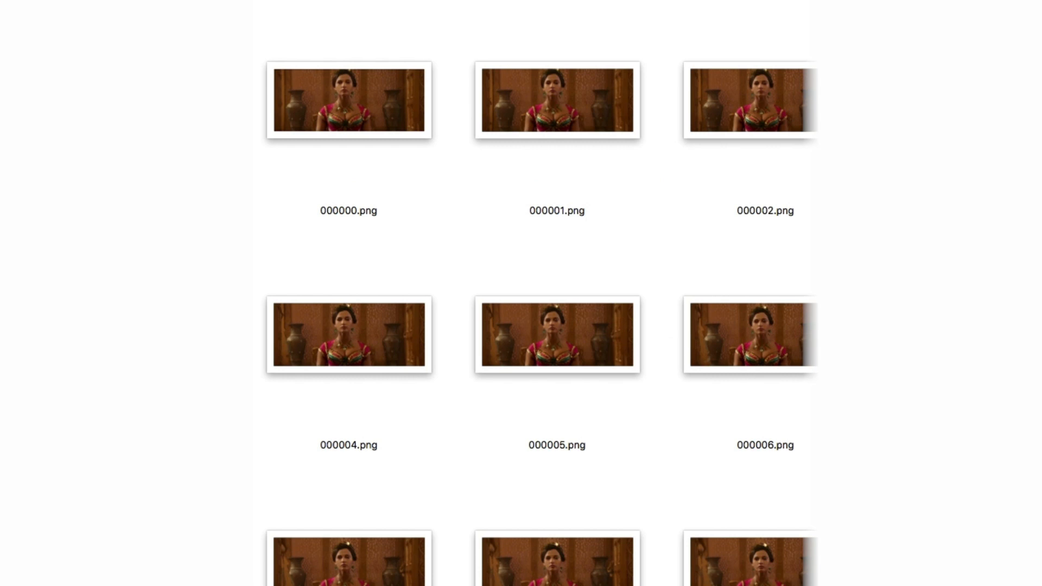
pyautogui.press('super+plus')
pyautogui.press('super+plus')
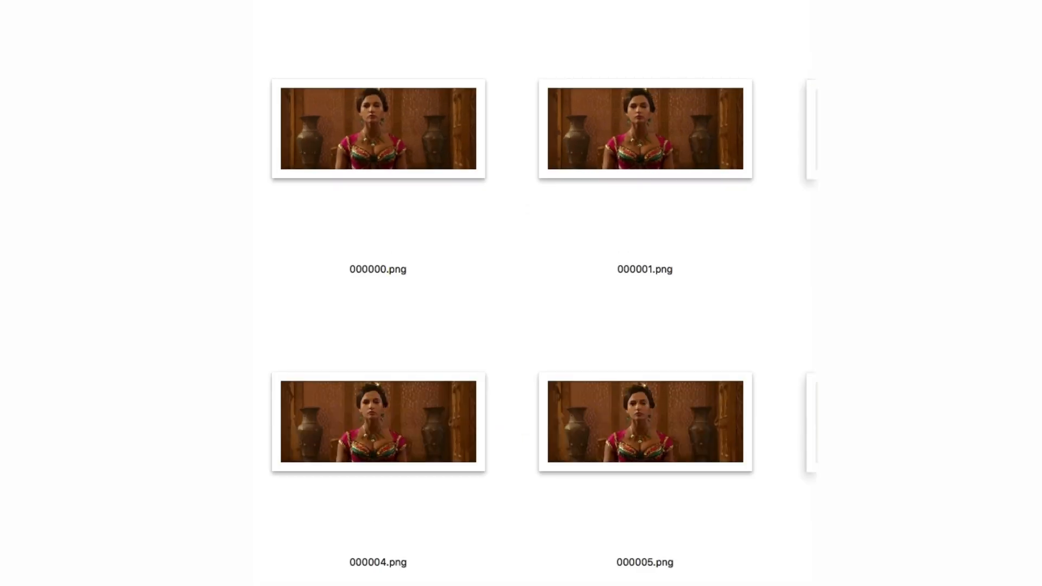
pyautogui.press('super+plus')
pyautogui.press('super+plus')
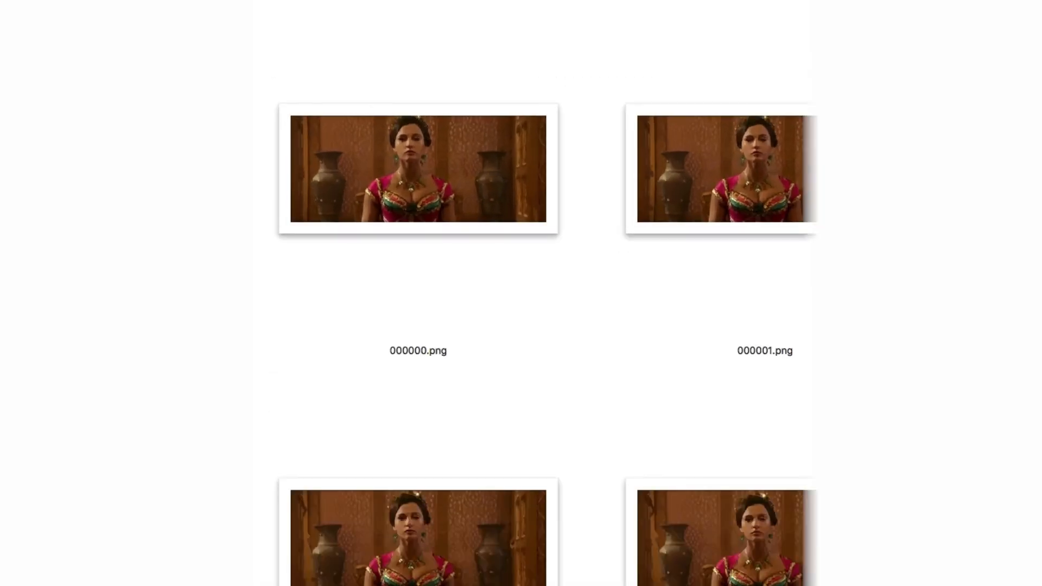
pyautogui.press('super+plus')
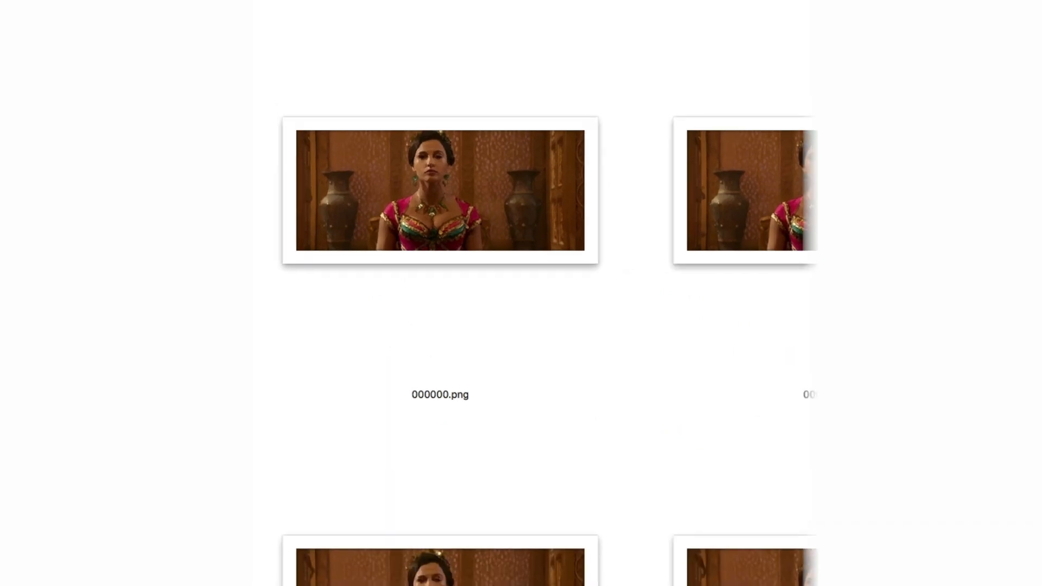
pyautogui.press('super+plus')
pyautogui.press('super+plus')
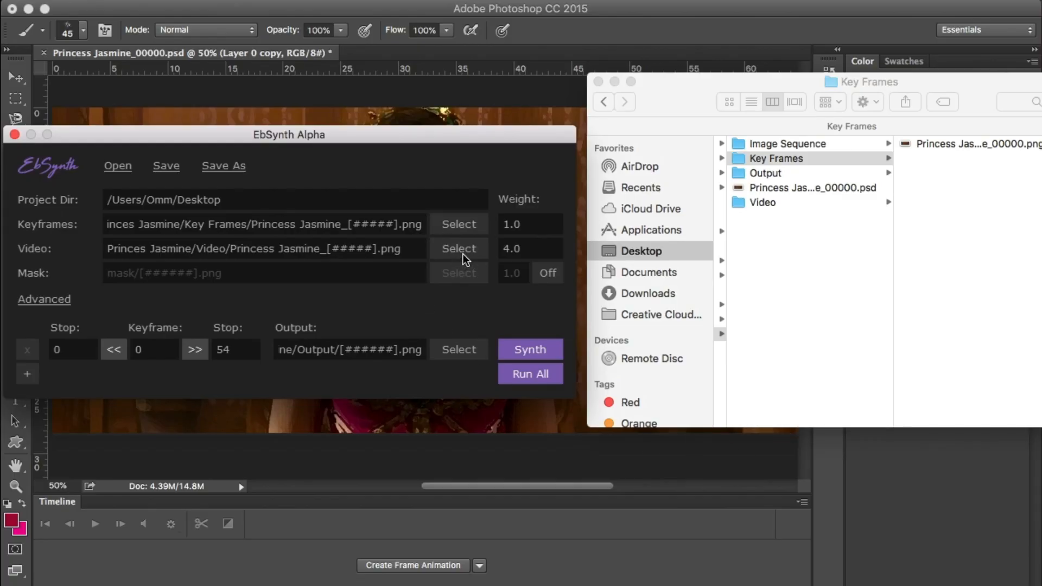
# Choose Princess Jasmine_00000.png, the first frame in the Video folder, as EbSynth's video source
pyautogui.click(458, 248)
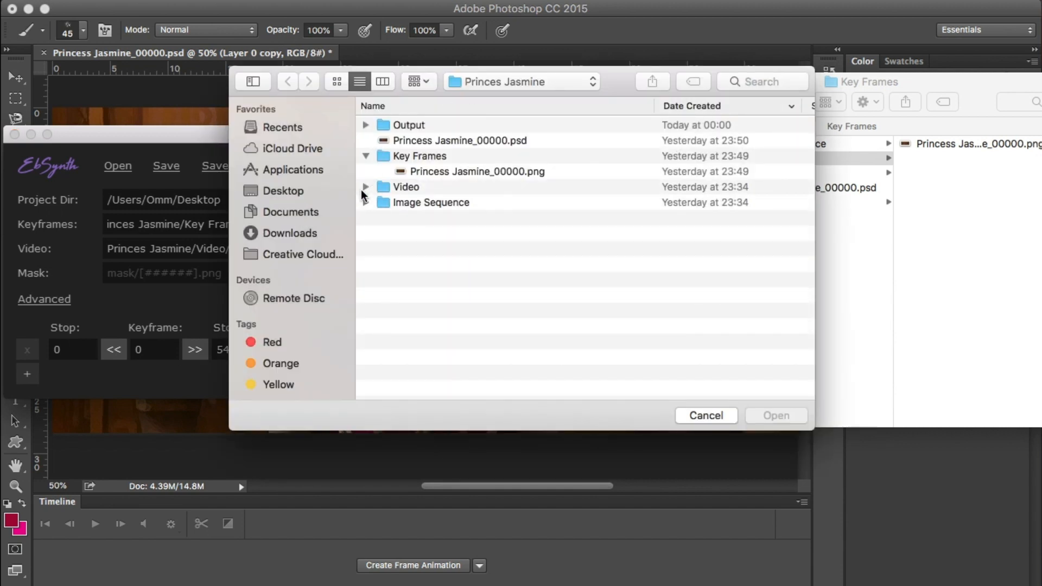
pyautogui.click(366, 187)
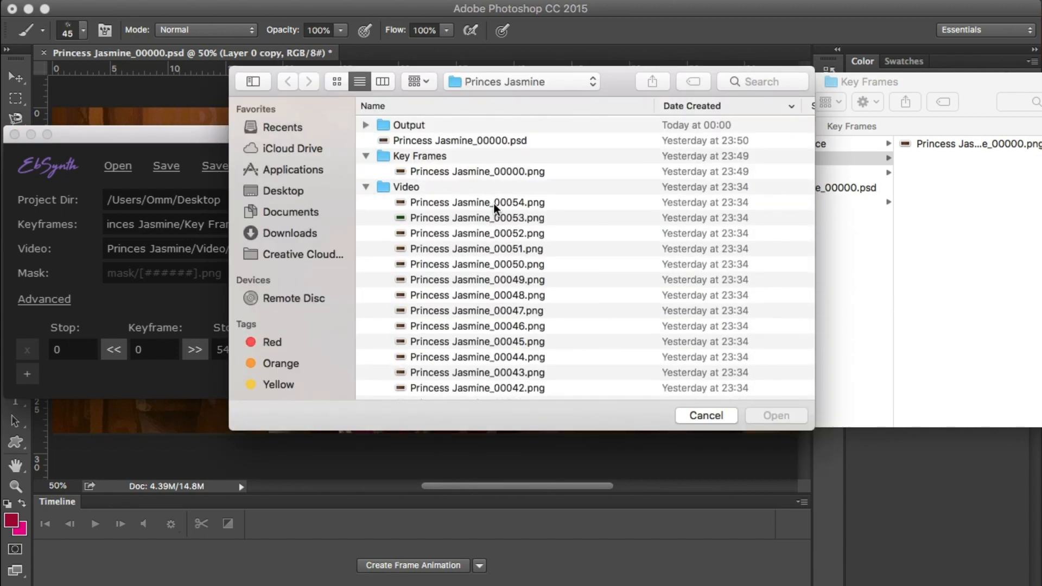
pyautogui.scroll(-5, 472, 283)
pyautogui.scroll(-10, 472, 287)
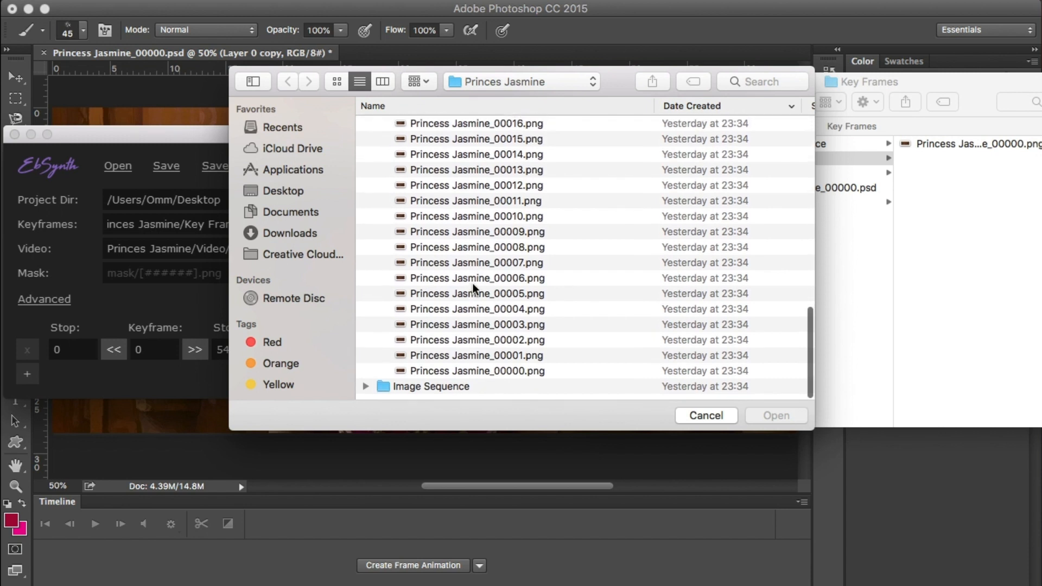
pyautogui.click(522, 377)
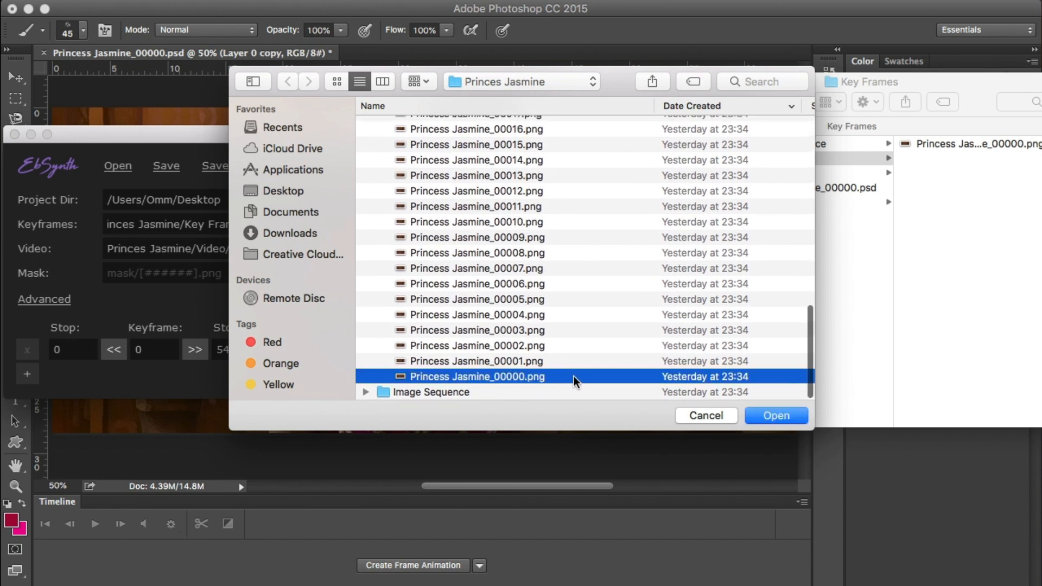
pyautogui.click(775, 416)
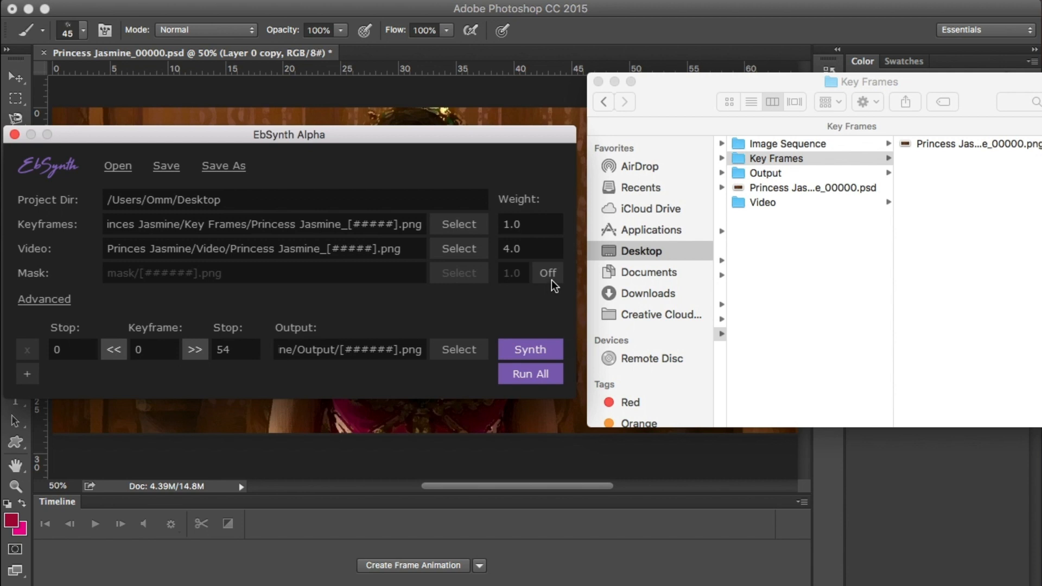
pyautogui.click(584, 271)
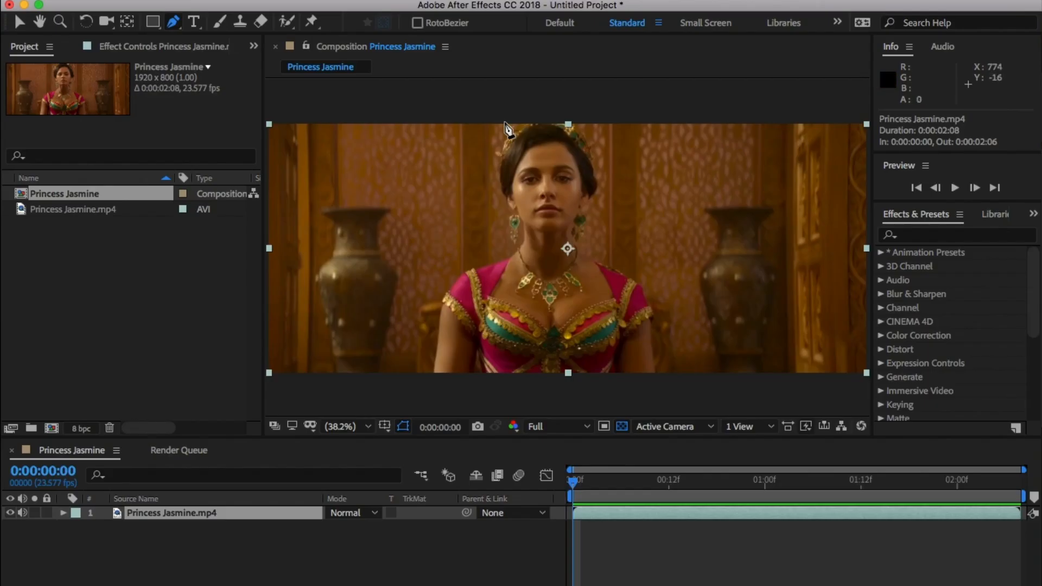
# Switch to After Effects and draw a closed Pen tool mask around the woman's head, shoulders and arms on the Princess Jasmine.mp4 layer
pyautogui.click(510, 123)
pyautogui.click(495, 185)
pyautogui.moveTo(508, 251); pyautogui.dragTo(516, 251)
pyautogui.click(438, 285)
pyautogui.click(422, 382)
pyautogui.click(664, 386)
pyautogui.moveTo(662, 356); pyautogui.dragTo(661, 343)
pyautogui.moveTo(644, 277); pyautogui.dragTo(650, 279)
pyautogui.click(579, 240)
pyautogui.click(601, 195)
pyautogui.click(598, 145)
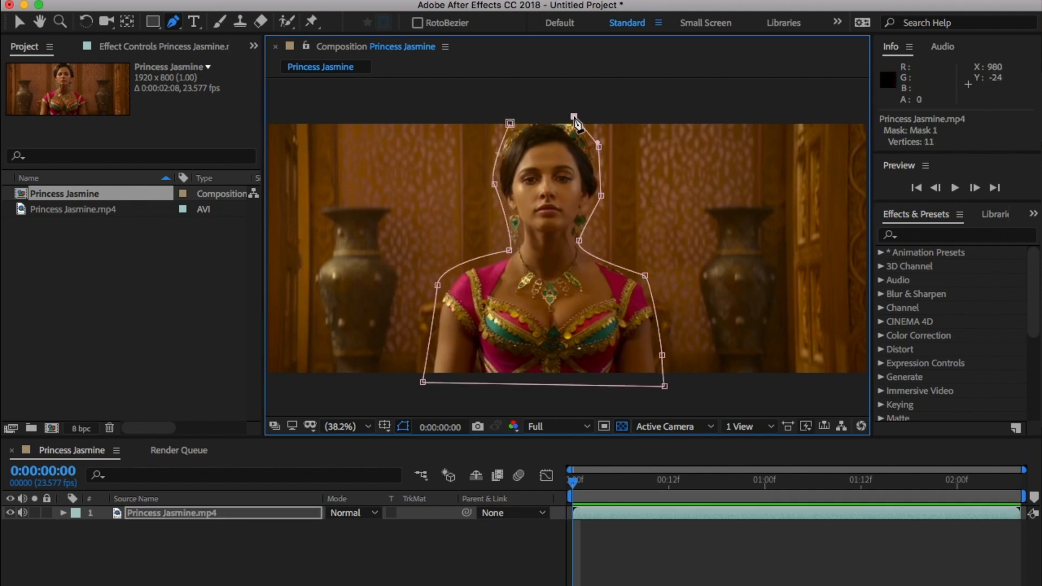
pyautogui.click(573, 116)
pyautogui.click(517, 125)
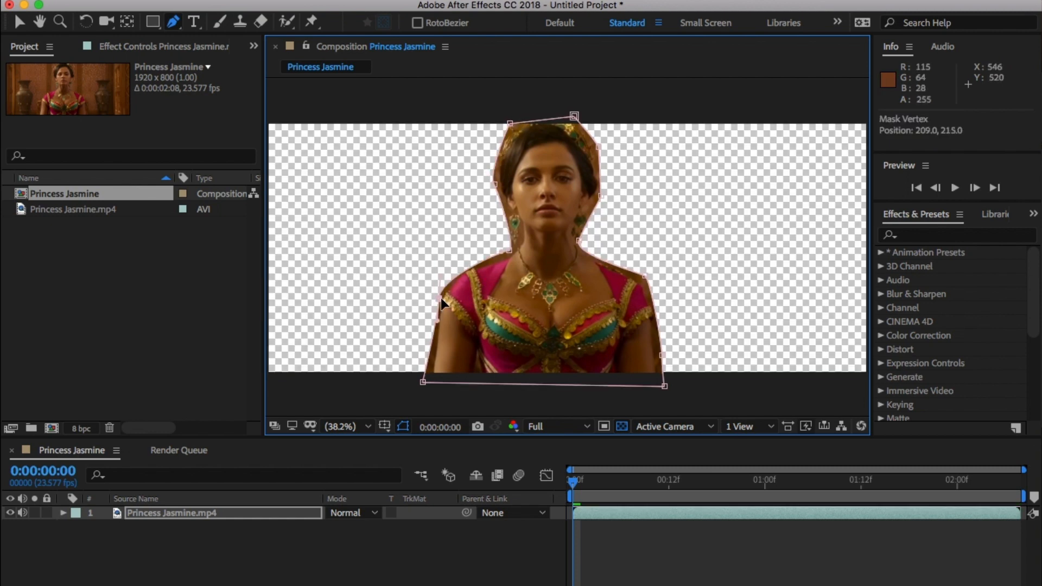
# Reveal the mask properties of the Princess Jasmine.mp4 layer and enable keyframing for Mask 1's path at frame 0
pyautogui.click(144, 513)
pyautogui.press('m')
pyautogui.click(118, 542)
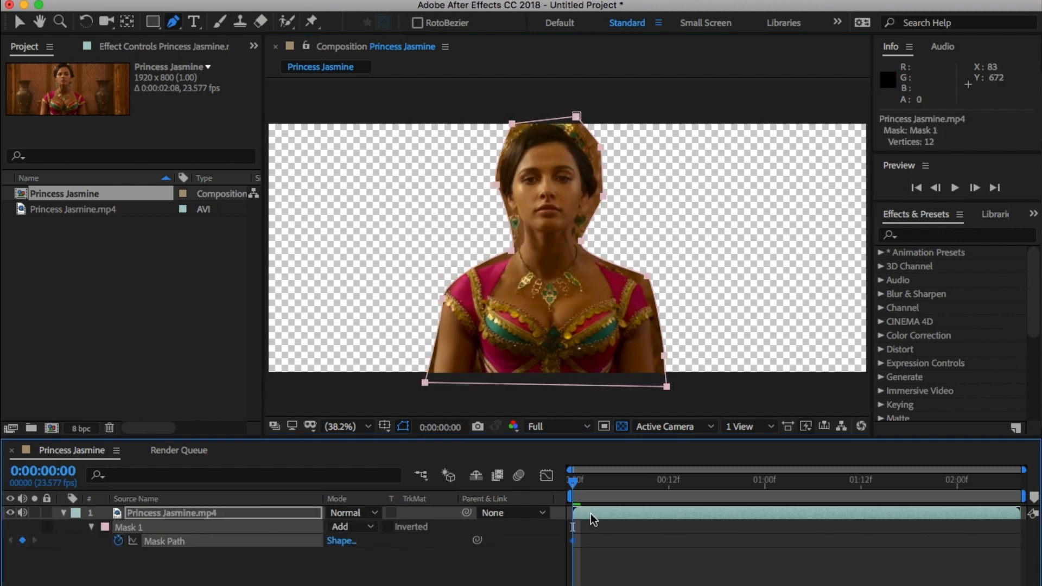
# Advance frame by frame and adjust the mask points at the lower-left corner and left shoulder of the figure to follow her movement
pyautogui.press('pagedown')
pyautogui.moveTo(423, 383); pyautogui.dragTo(431, 382)
pyautogui.moveTo(441, 298); pyautogui.dragTo(445, 302)
pyautogui.press('pagedown')
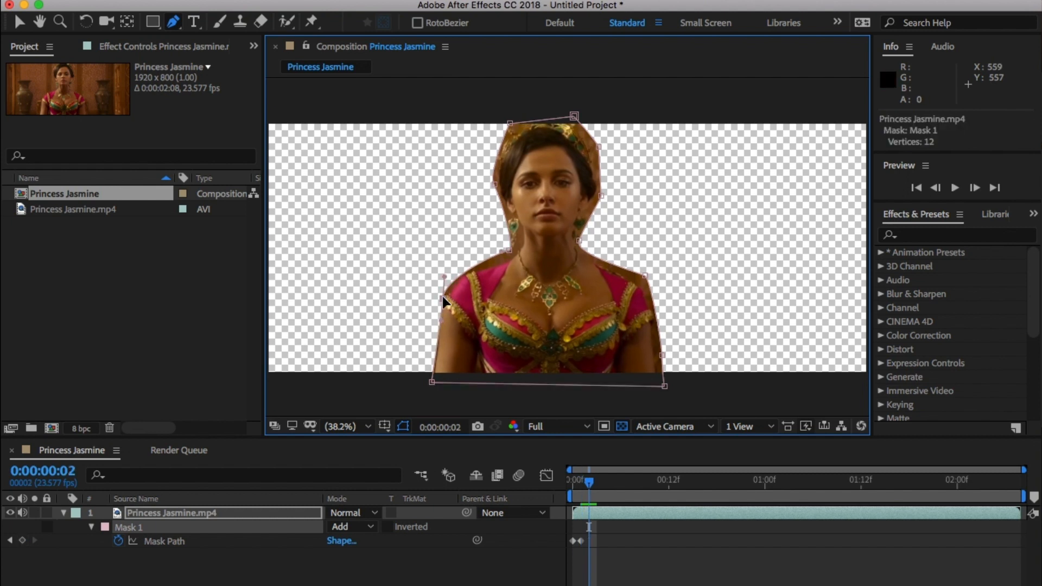
pyautogui.moveTo(443, 301); pyautogui.dragTo(441, 298)
pyautogui.click(432, 383)
pyautogui.press('pagedown')
pyautogui.press('pagedown')
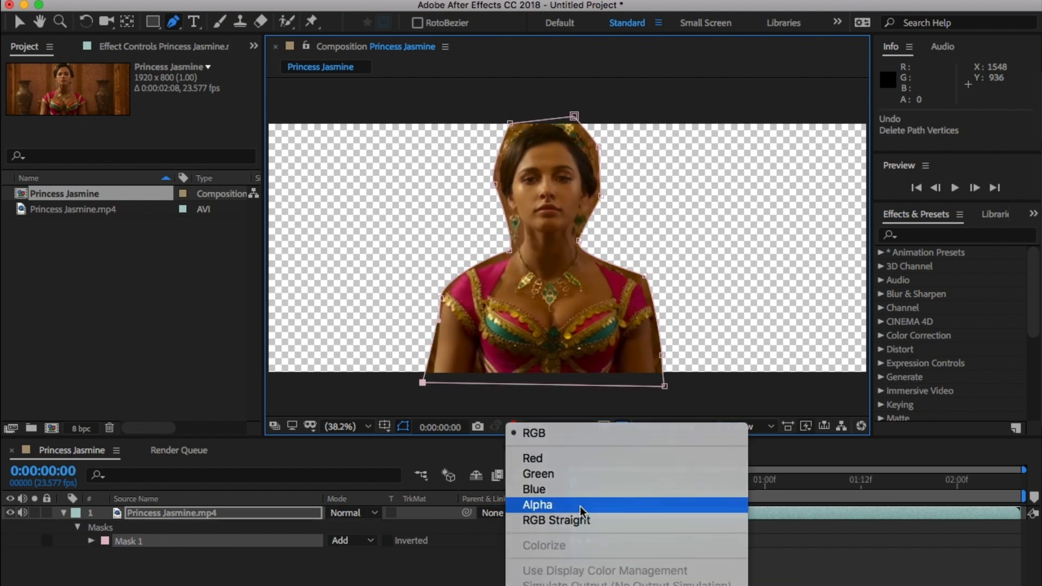
# Return to frame 0 and add the Princess Jasmine composition with its black-and-white matte to the render queue
pyautogui.click(578, 502)
pyautogui.click(279, 579)
pyautogui.click(262, 1)
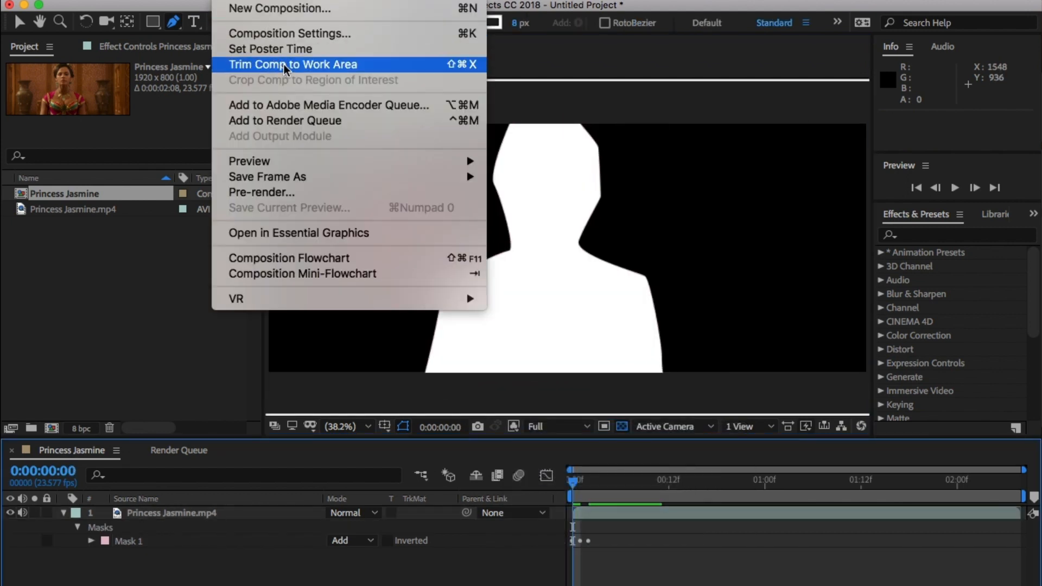
pyautogui.click(286, 121)
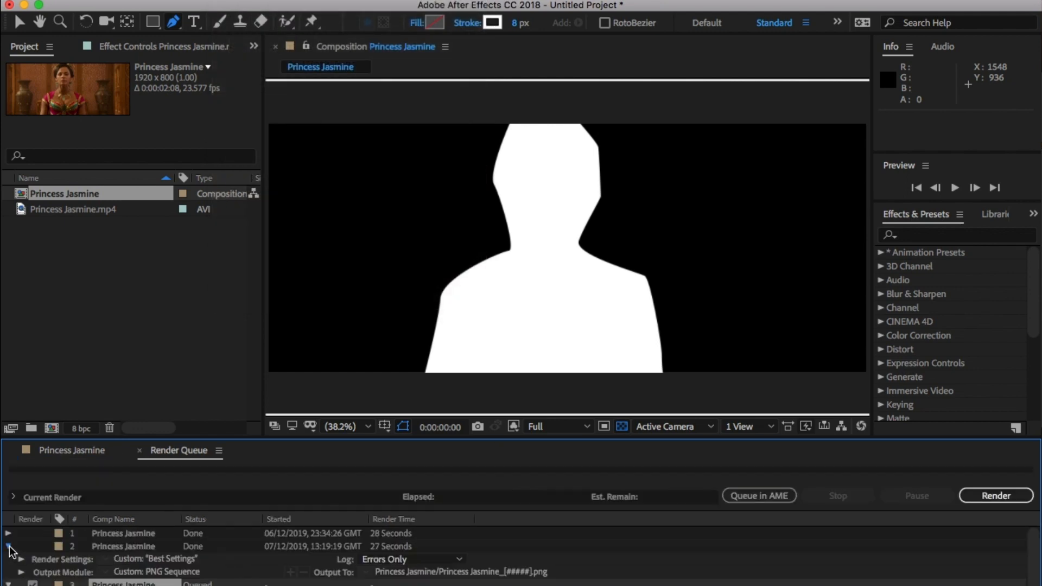
# Set the queued render's output to a new mask folder inside Image Sequence, with the file name Princess Jasmine_alpha
pyautogui.click(414, 583)
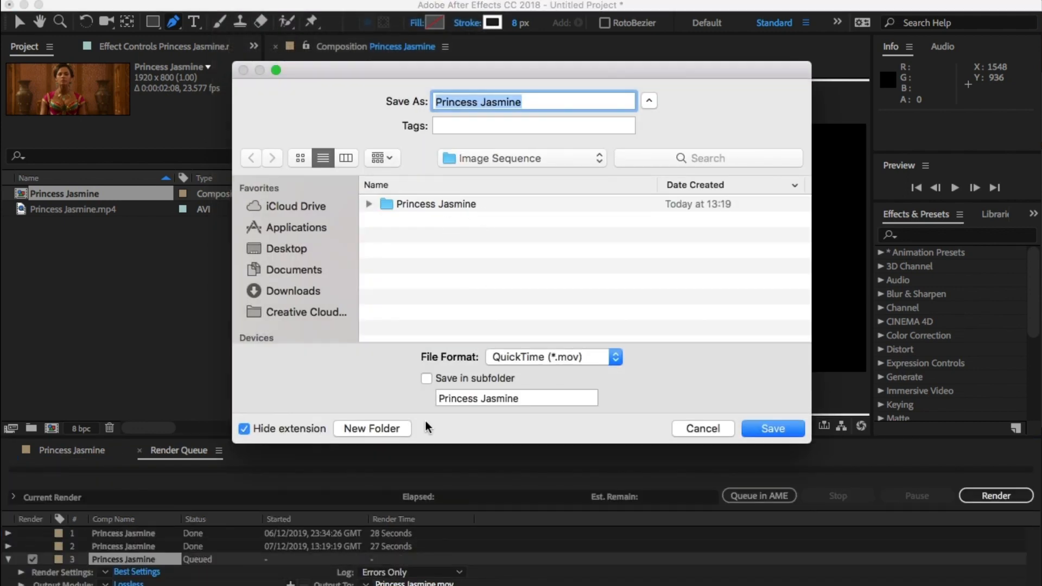
pyautogui.click(371, 429)
pyautogui.write('mask')
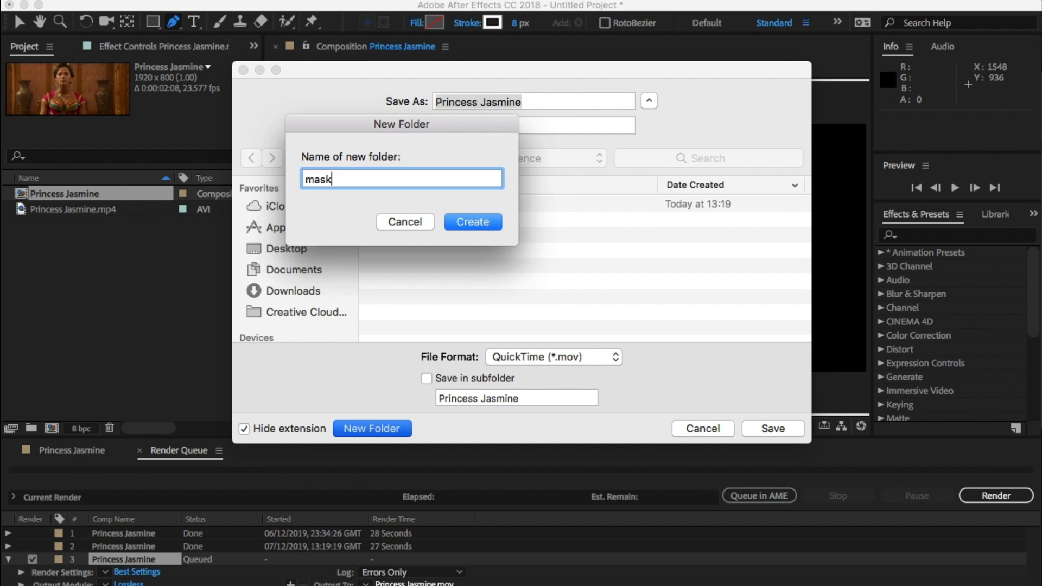
pyautogui.press('Return')
pyautogui.click(548, 99)
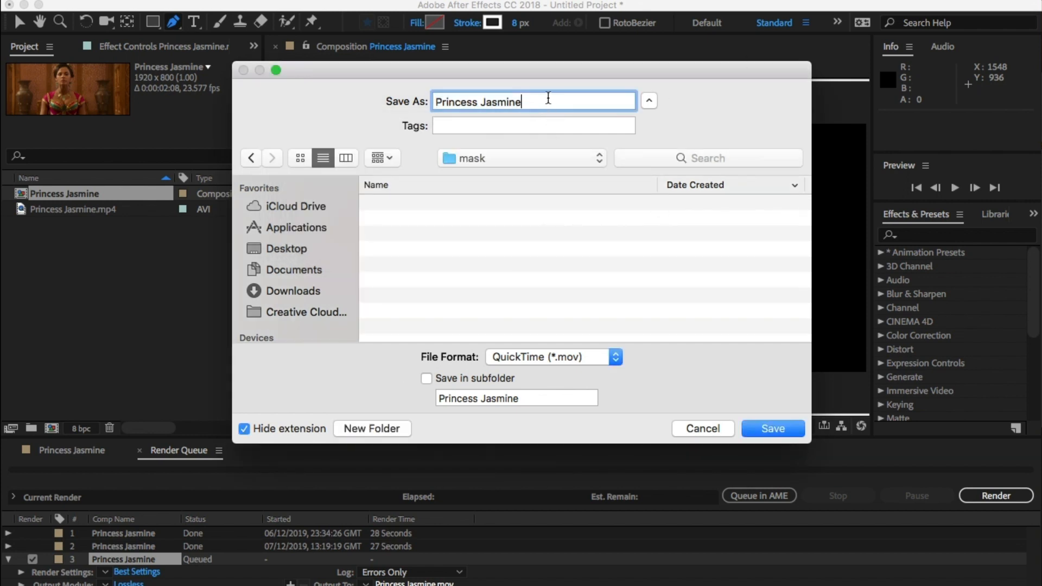
pyautogui.write('_alpha')
pyautogui.press('Return')
# Set the queued render's output module format to PNG Sequence
pyautogui.click(128, 584)
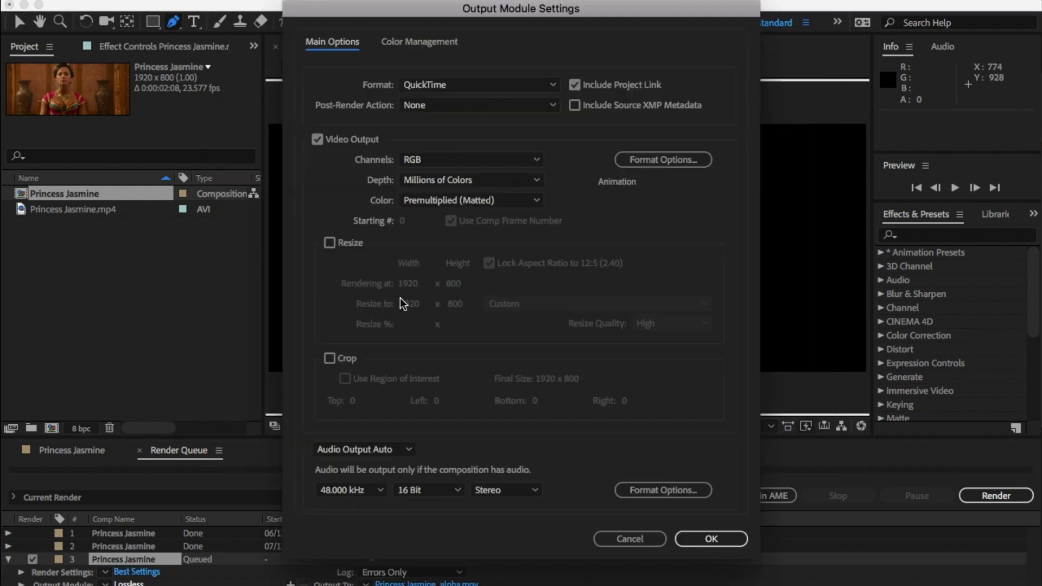
pyautogui.click(551, 85)
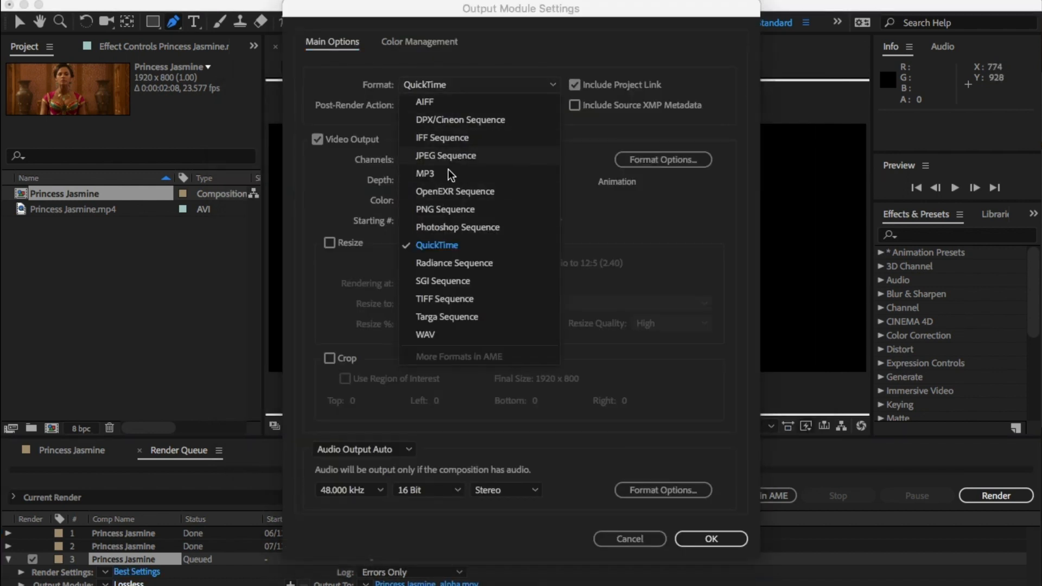
pyautogui.click(477, 210)
pyautogui.click(721, 537)
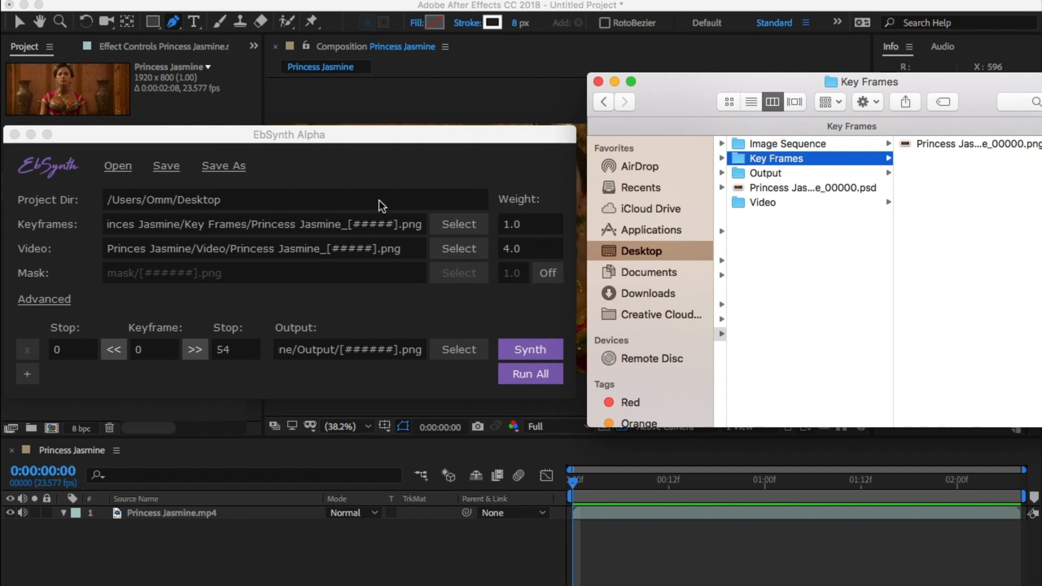
# Switch to EbSynth and try to enable the mask input with a source from the mask folder inside Image Sequence
pyautogui.click(552, 273)
pyautogui.click(559, 274)
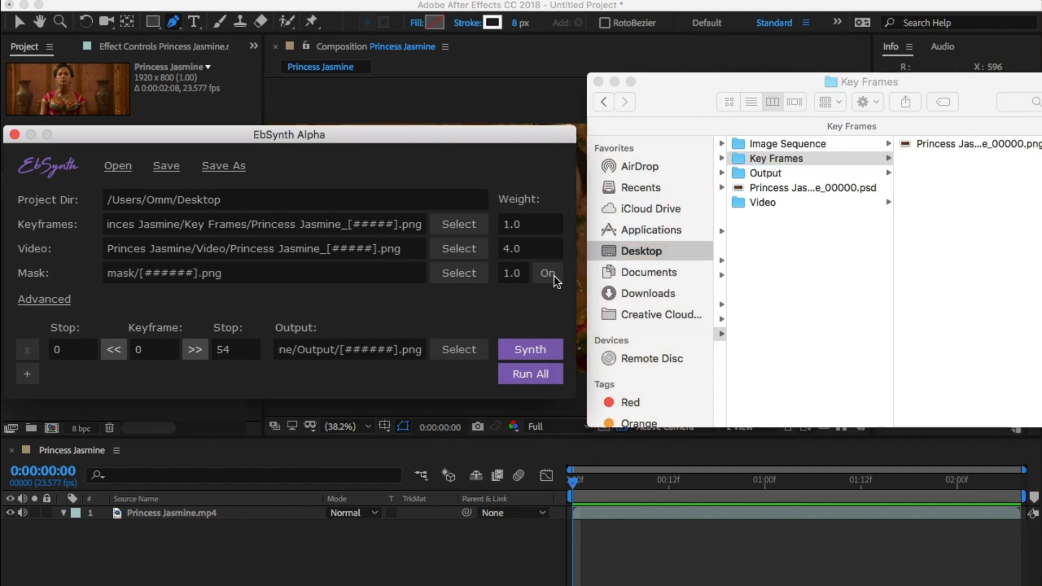
pyautogui.click(451, 273)
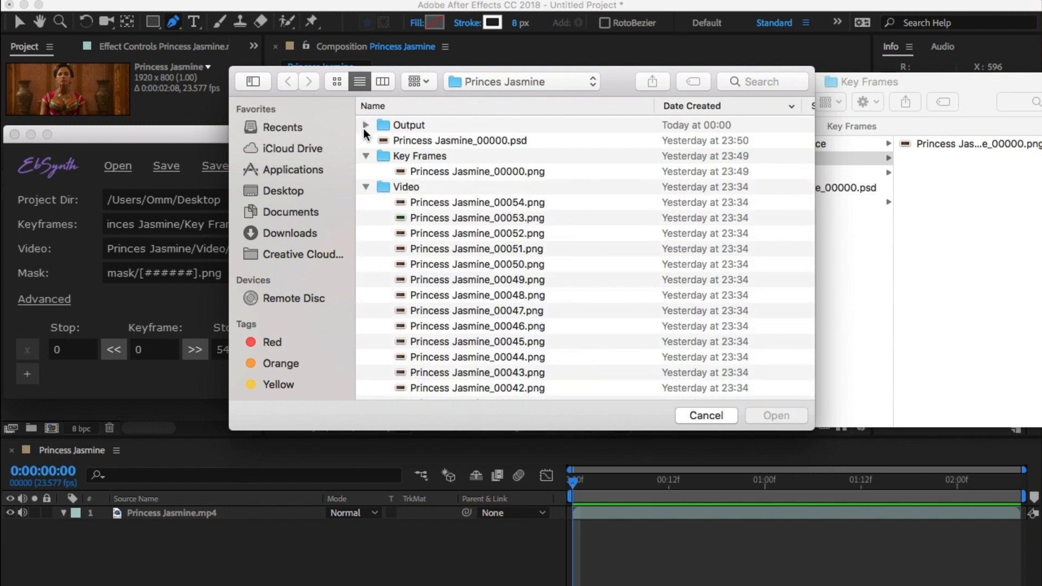
pyautogui.click(366, 187)
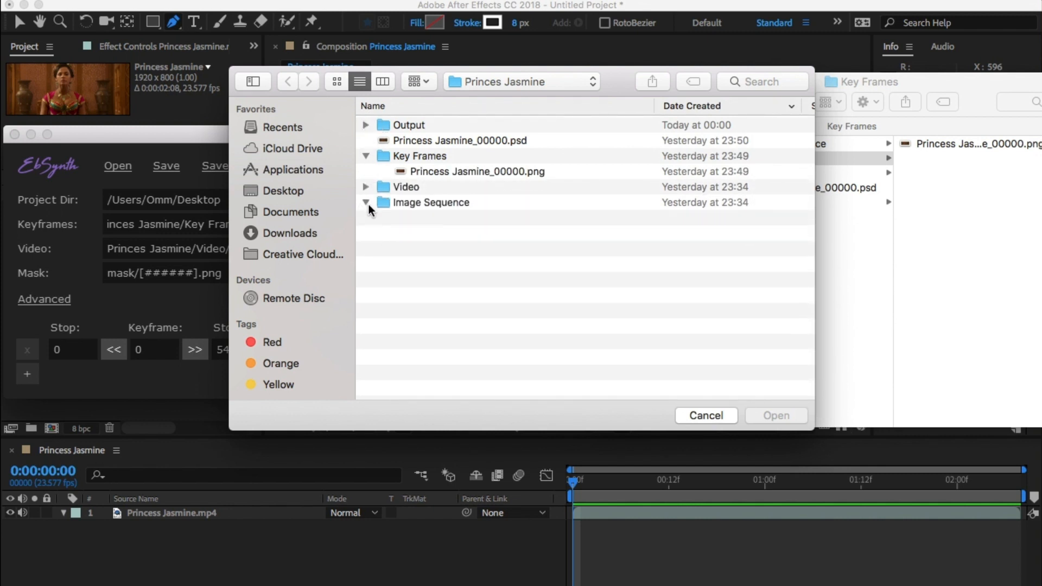
pyautogui.click(366, 202)
pyautogui.doubleClick(405, 218)
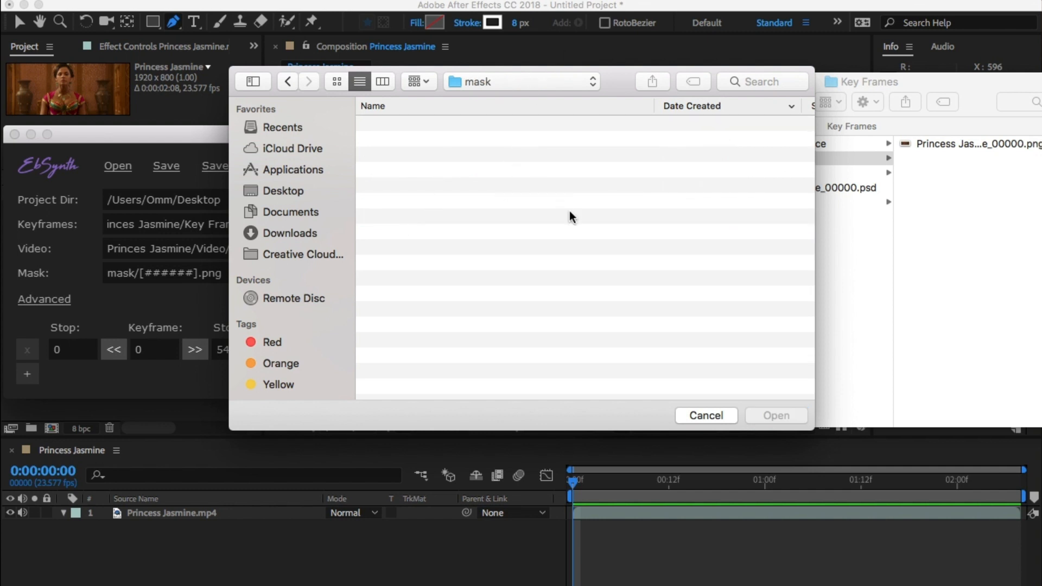
pyautogui.click(725, 415)
pyautogui.click(547, 275)
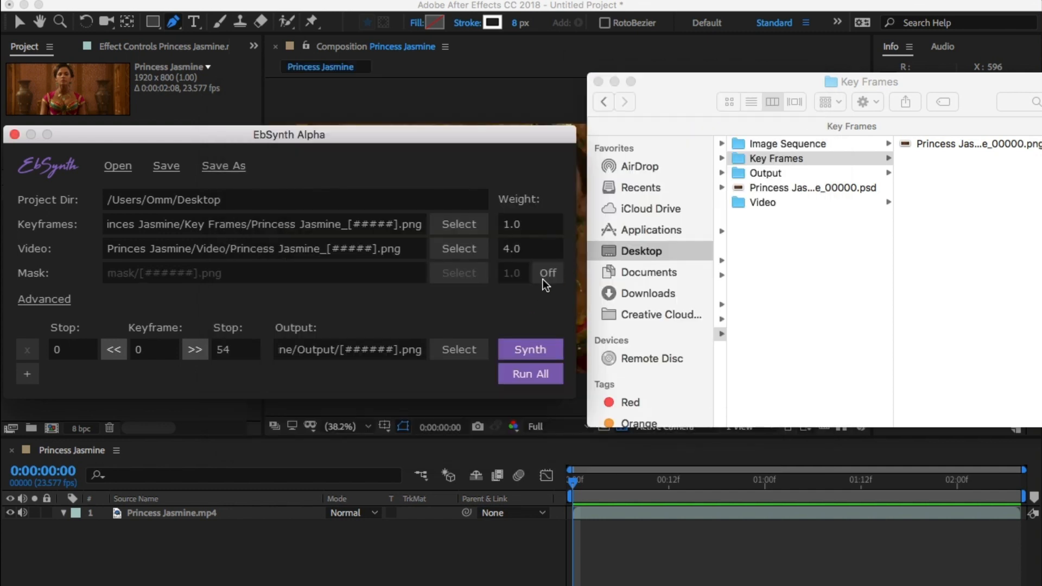
pyautogui.doubleClick(74, 353)
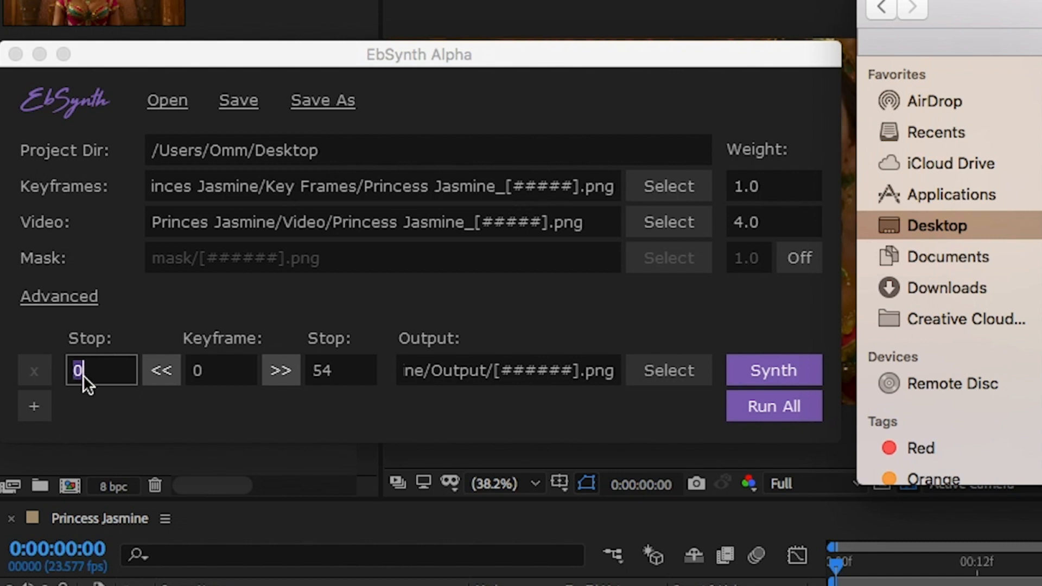
pyautogui.doubleClick(200, 374)
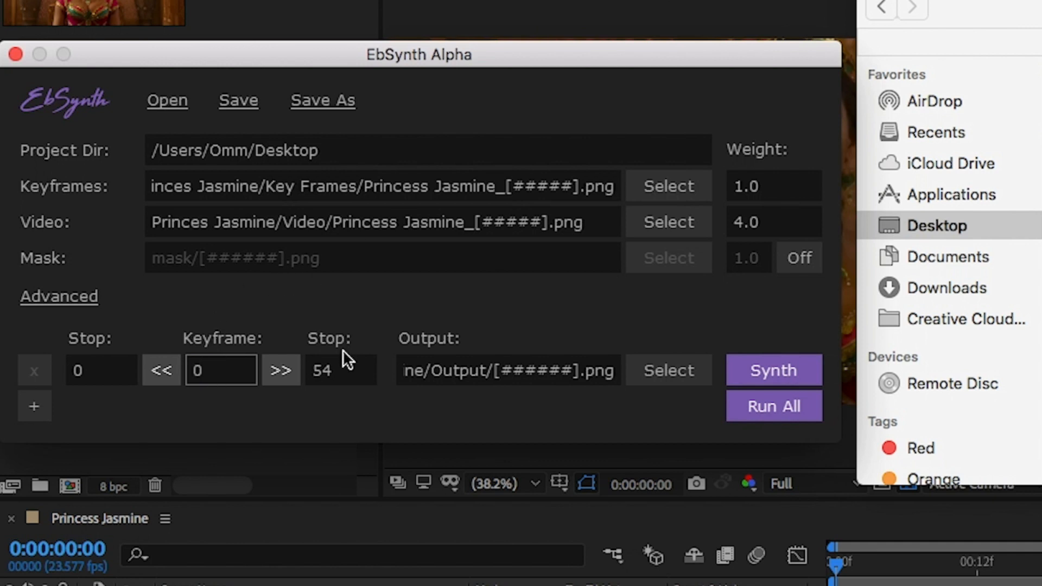
pyautogui.doubleClick(109, 377)
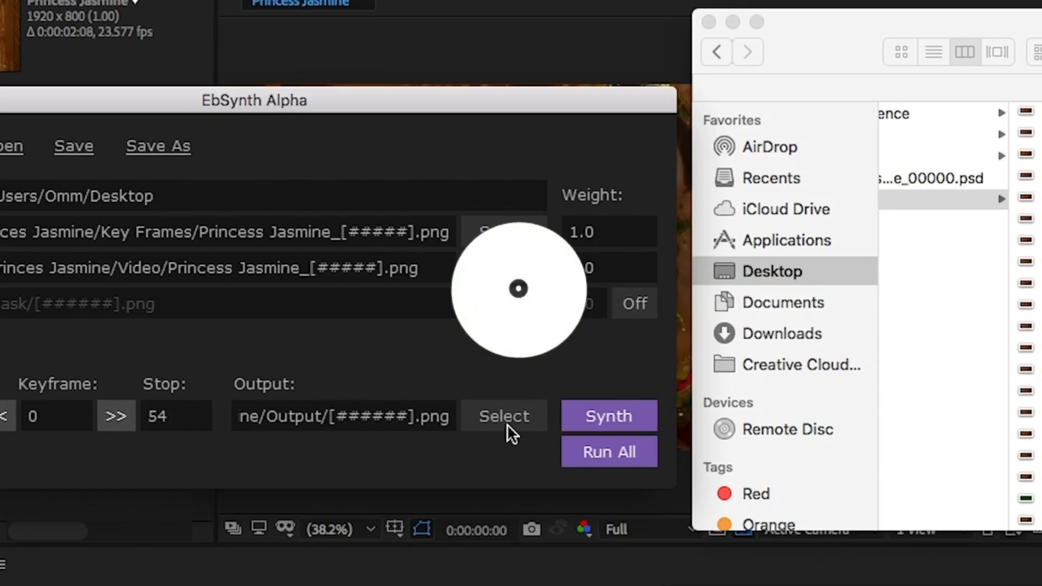
# Create an output2 folder inside Princes Jasmine as EbSynth's output location and run the synthesis for all keyframes
pyautogui.click(506, 419)
pyautogui.click(496, 39)
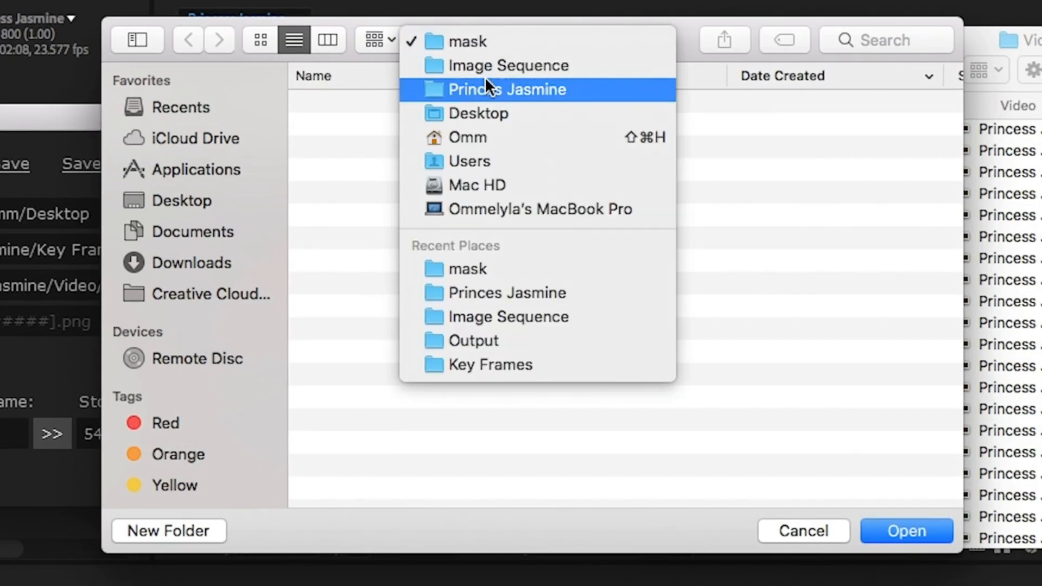
pyautogui.click(488, 89)
pyautogui.click(303, 103)
pyautogui.click(303, 103)
pyautogui.click(209, 529)
pyautogui.write('output2')
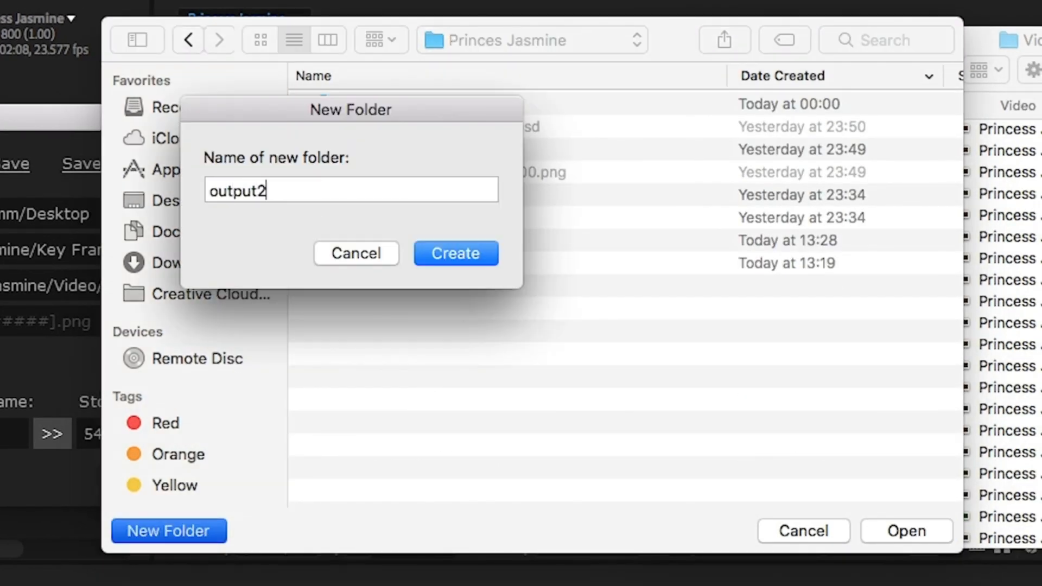
pyautogui.press('Return')
pyautogui.click(906, 531)
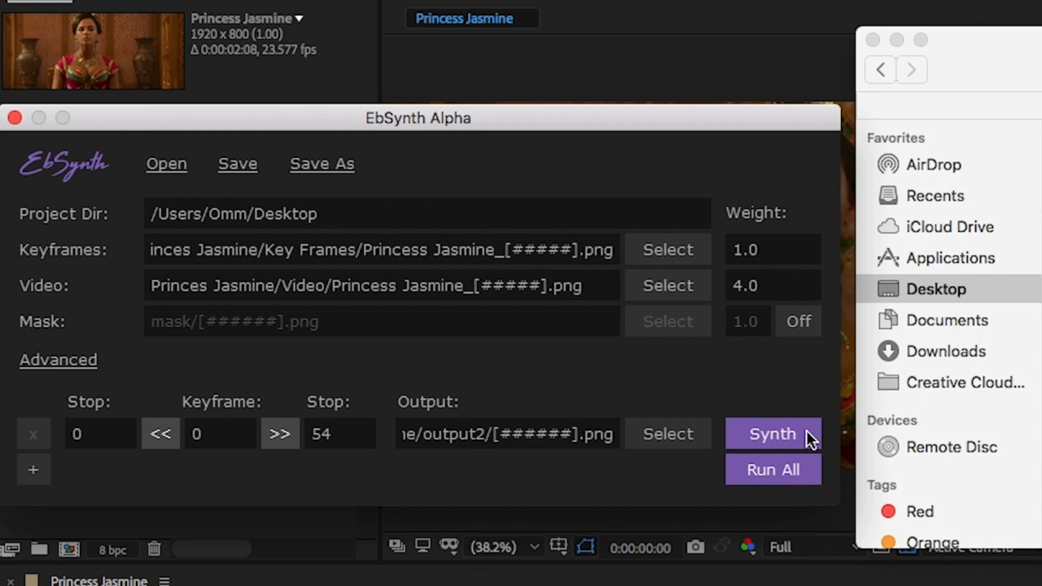
pyautogui.click(790, 467)
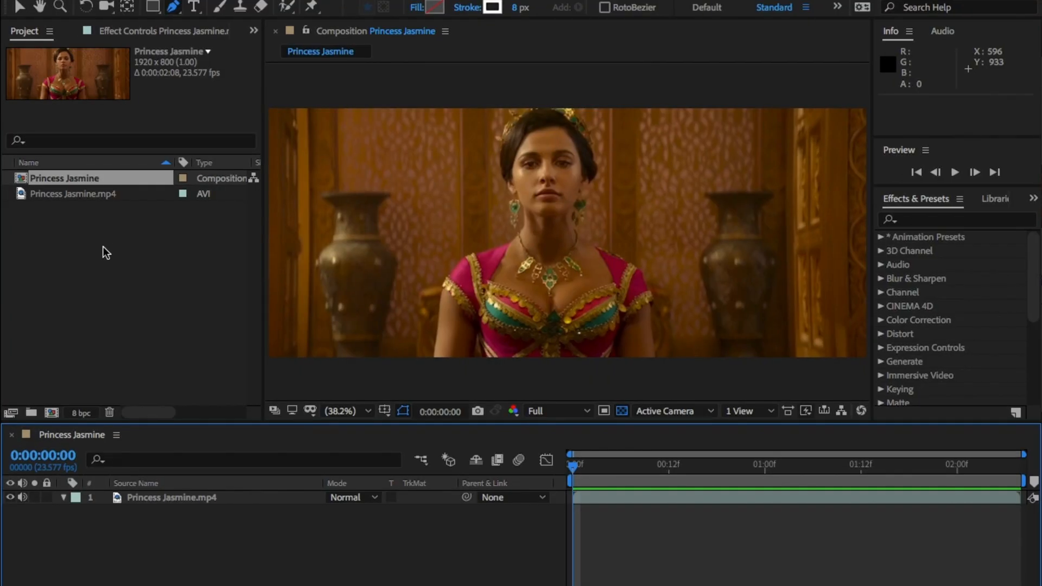
# Switch to After Effects and import the Output folder's frames as a PNG sequence starting from 000000.png
pyautogui.click(105, 255)
pyautogui.press('super+i')
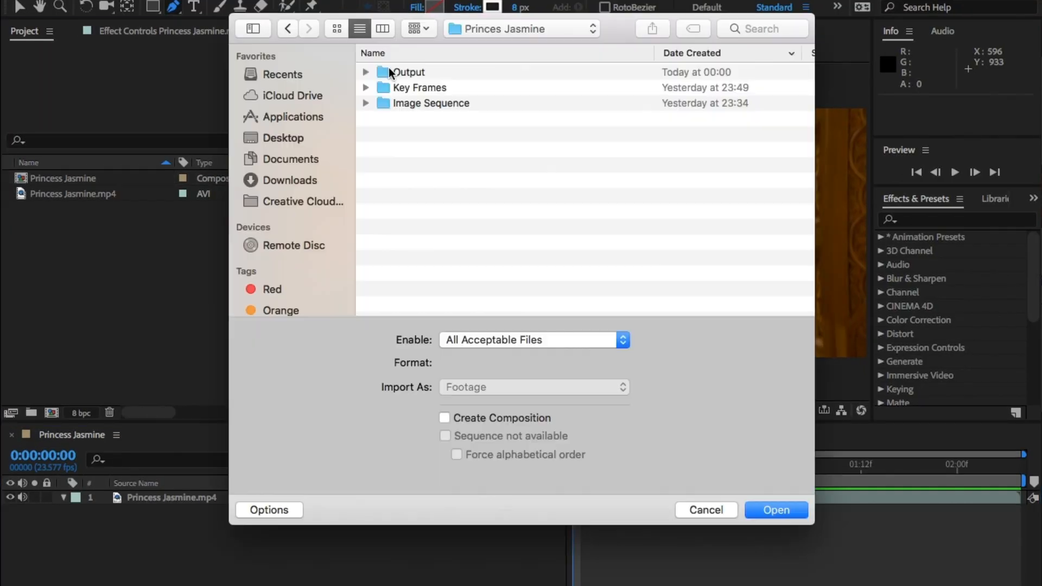
pyautogui.click(382, 88)
pyautogui.doubleClick(383, 89)
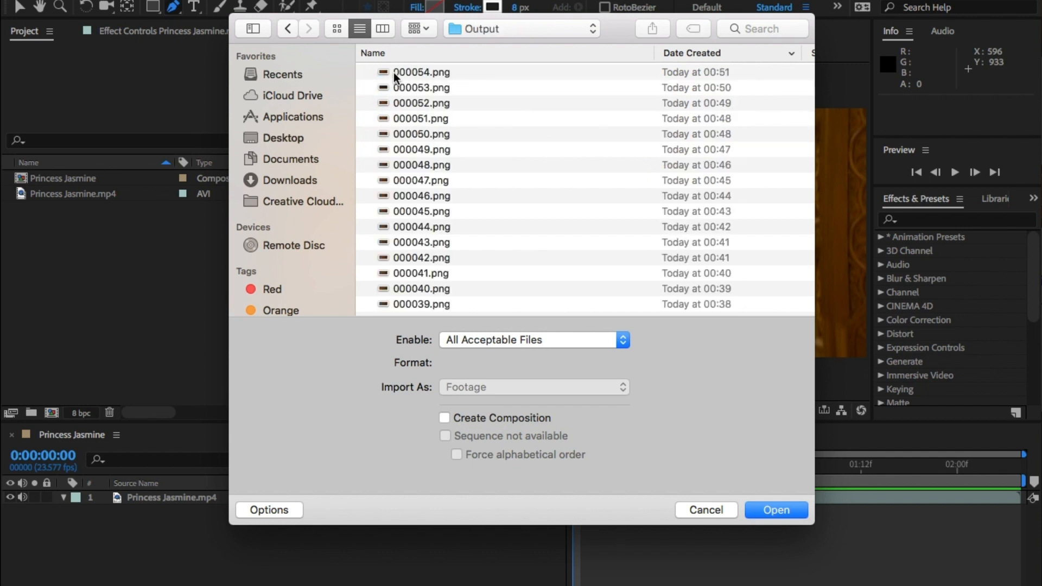
pyautogui.click(693, 52)
pyautogui.click(388, 71)
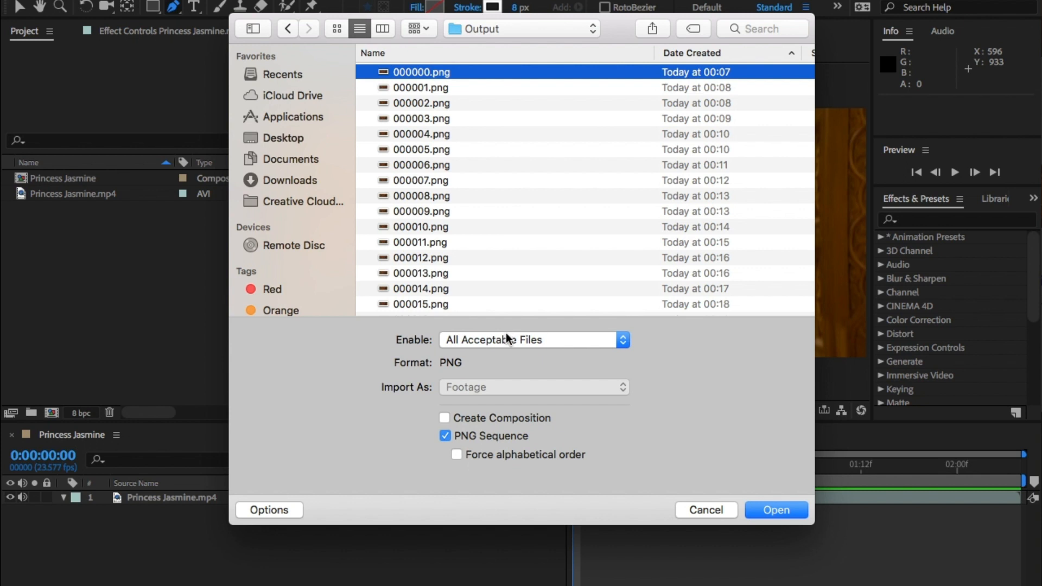
pyautogui.click(776, 511)
# Place the imported PNG sequence above the Princess Jasmine.mp4 layer and preview the composition
pyautogui.moveTo(63, 178); pyautogui.dragTo(166, 495)
pyautogui.click(250, 540)
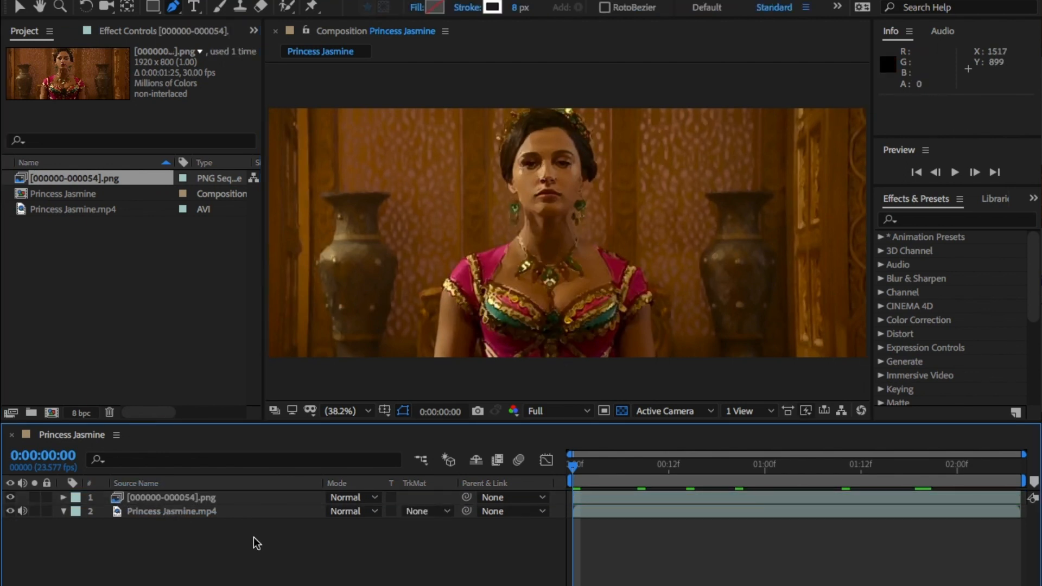
pyautogui.press('space')
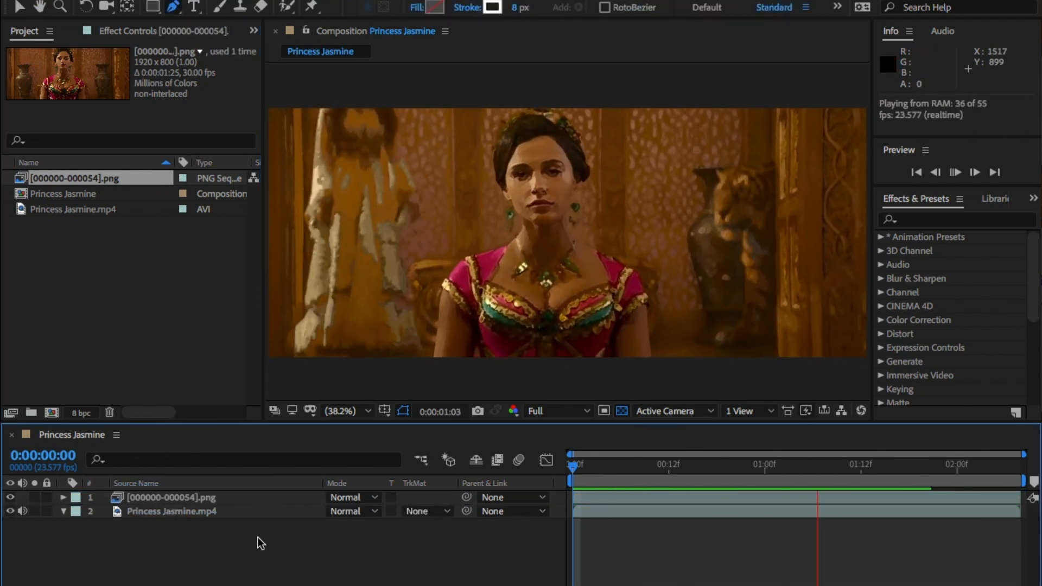